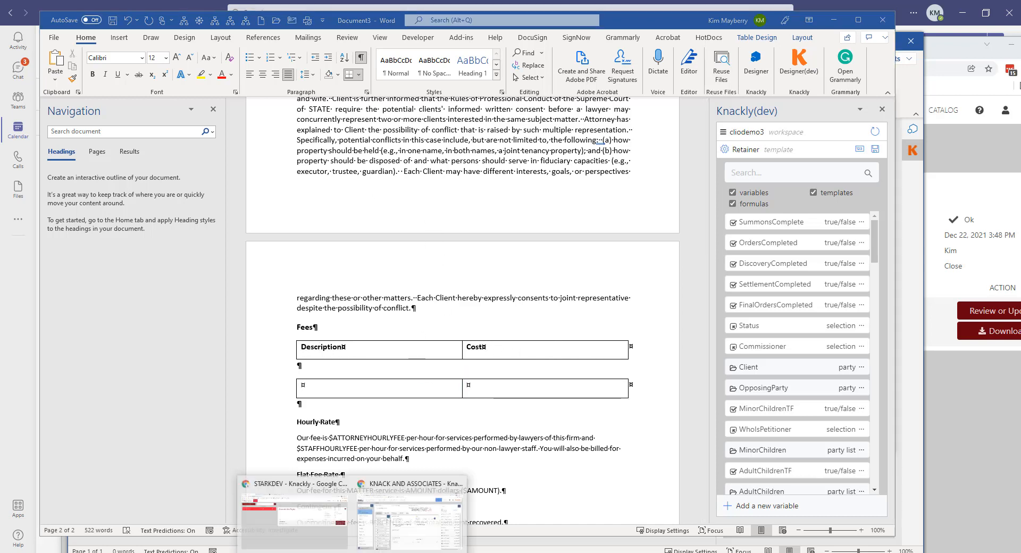
Switch to the Knackly designer in the browser and create a new model element named engagment.
{"action": "left_click", "coordinate": [383, 535]}
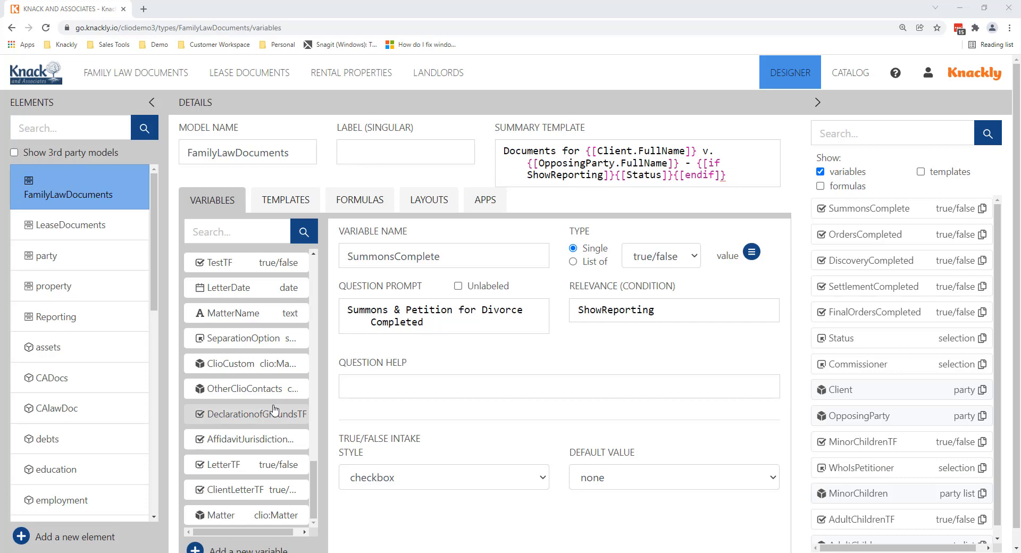
{"action": "left_click", "coordinate": [22, 536]}
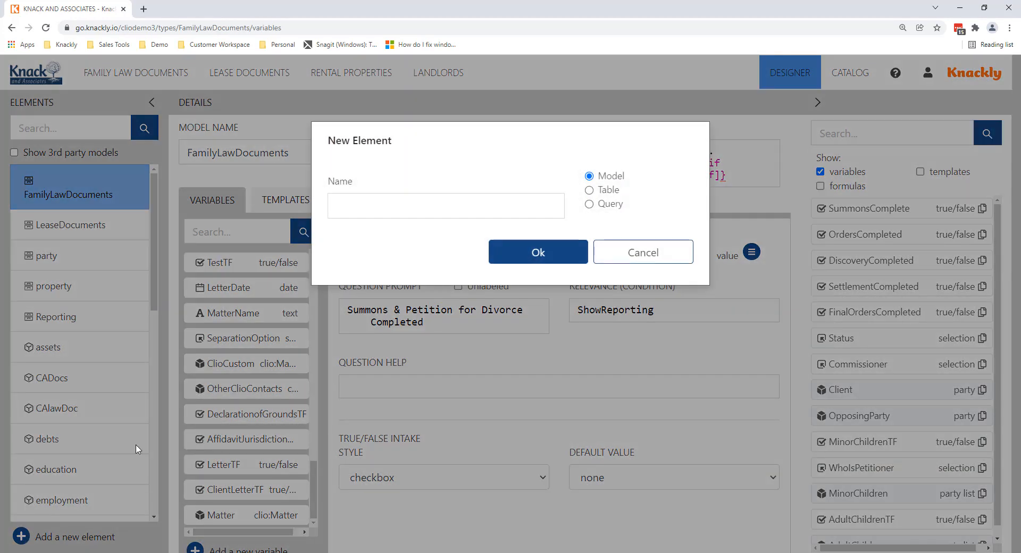
{"action": "left_click", "coordinate": [465, 202]}
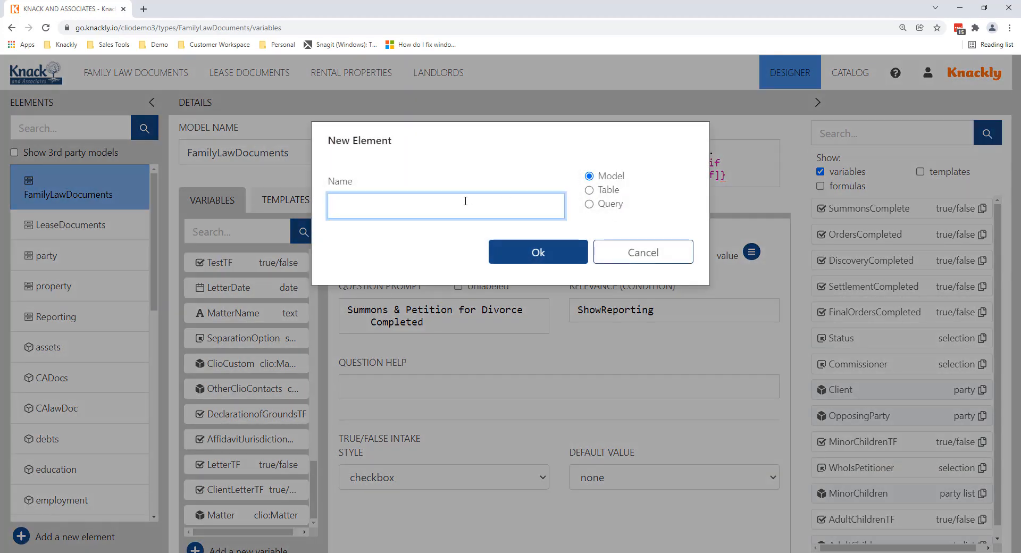
{"action": "type", "text": "Engagment"}
{"action": "left_click", "coordinate": [340, 208]}
{"action": "key", "text": "BackSpace"}
{"action": "type", "text": "e"}
{"action": "left_click", "coordinate": [537, 254]}
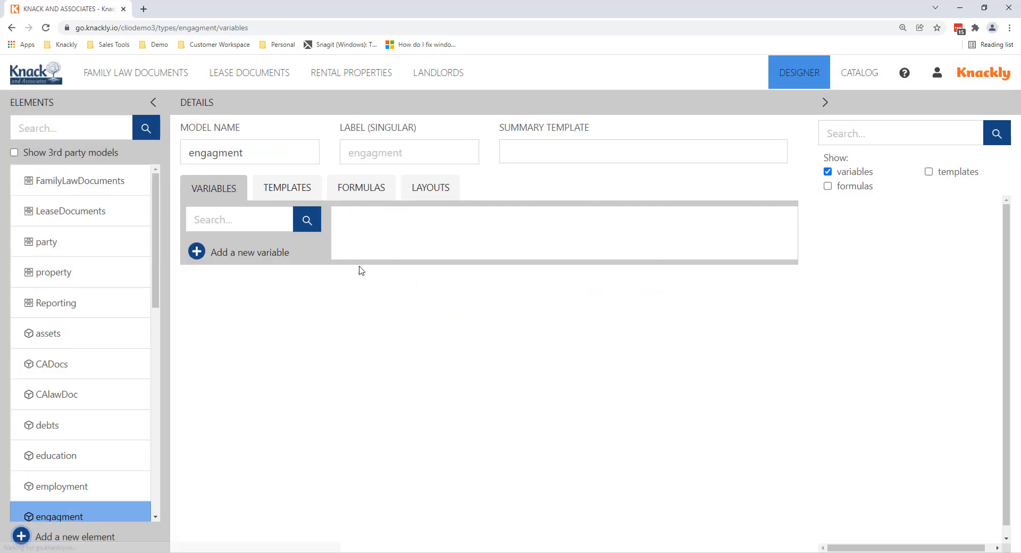
Add a variable named CaseOptions to the engagment model, typed as a list of selection.
{"action": "left_click", "coordinate": [197, 252]}
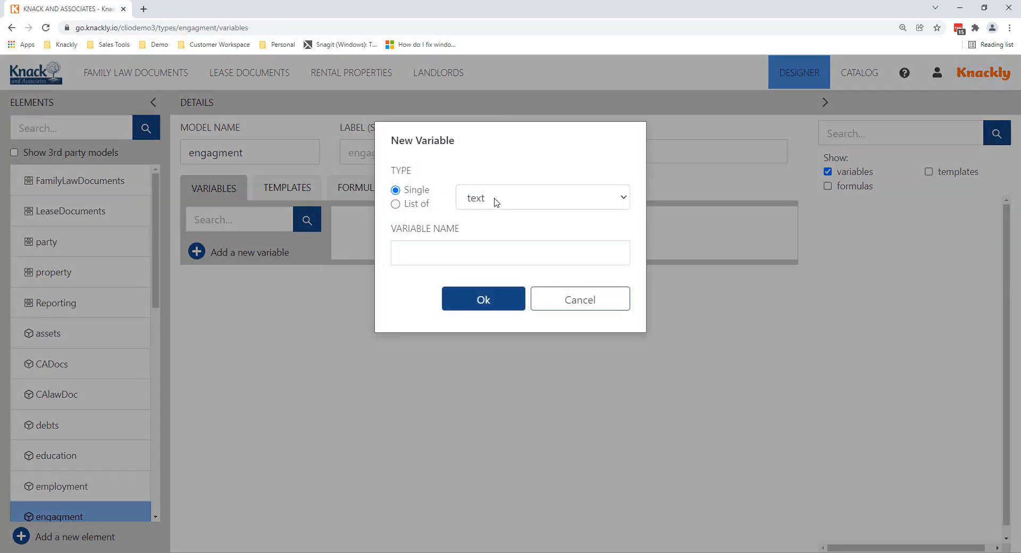
{"action": "left_click", "coordinate": [495, 201]}
{"action": "left_click", "coordinate": [500, 296]}
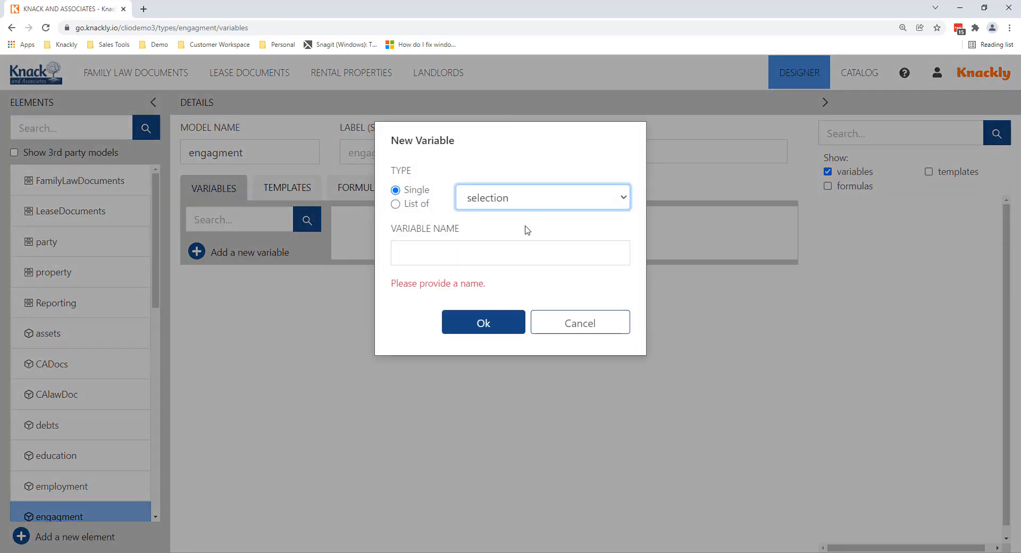
{"action": "left_click", "coordinate": [395, 205]}
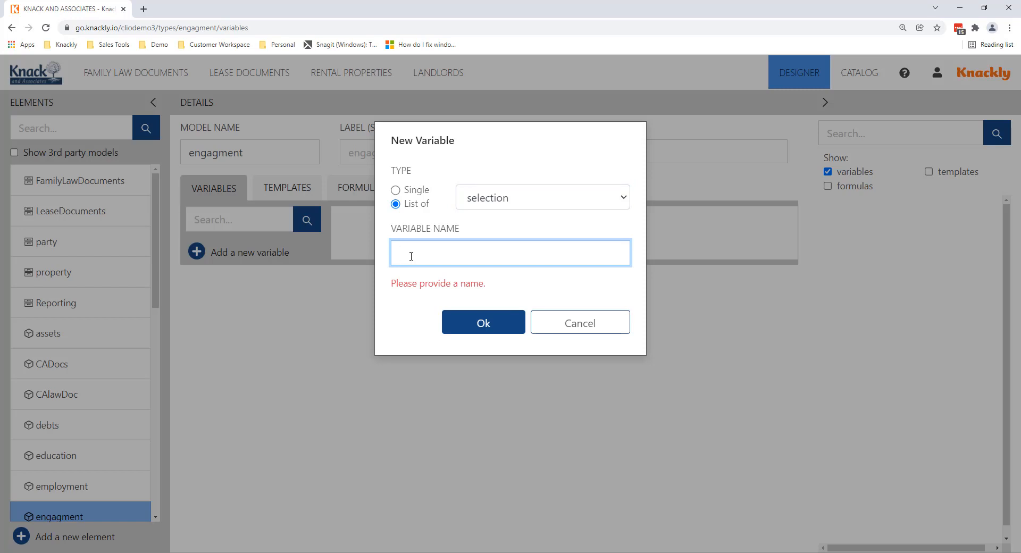
{"action": "type", "text": "Cawse"}
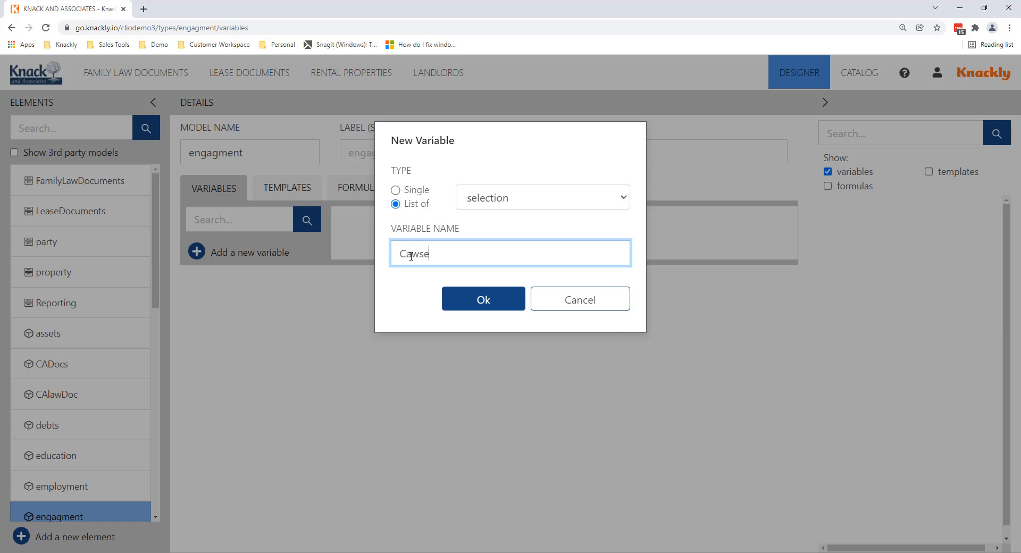
{"action": "type", "text": "seOptions"}
{"action": "left_click", "coordinate": [471, 299]}
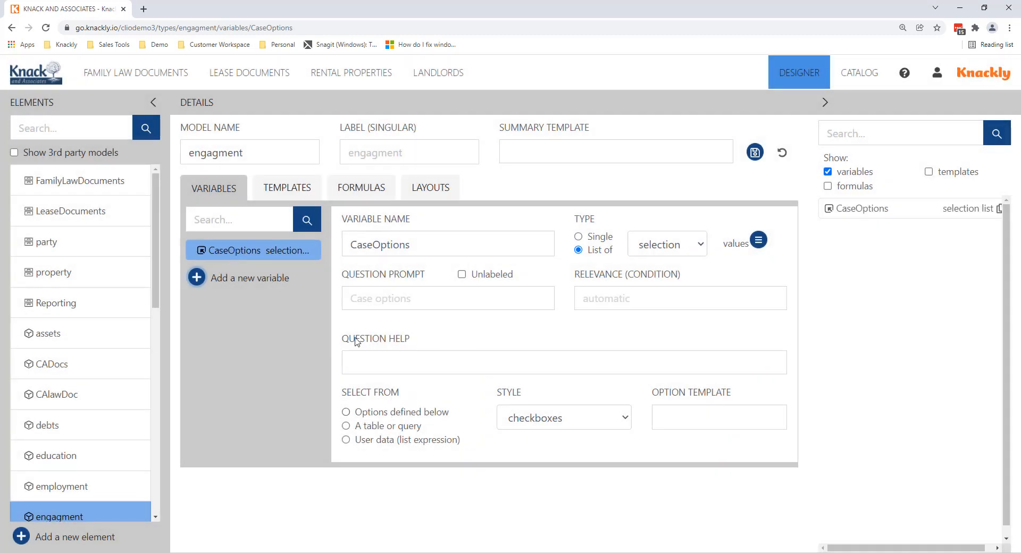
Define the CaseOptions choices directly in the variable as Married Client, Single Client, Deed and SNT.
{"action": "left_click", "coordinate": [347, 412]}
{"action": "scroll", "coordinate": [447, 397], "scroll_direction": "down", "scroll_amount": 1}
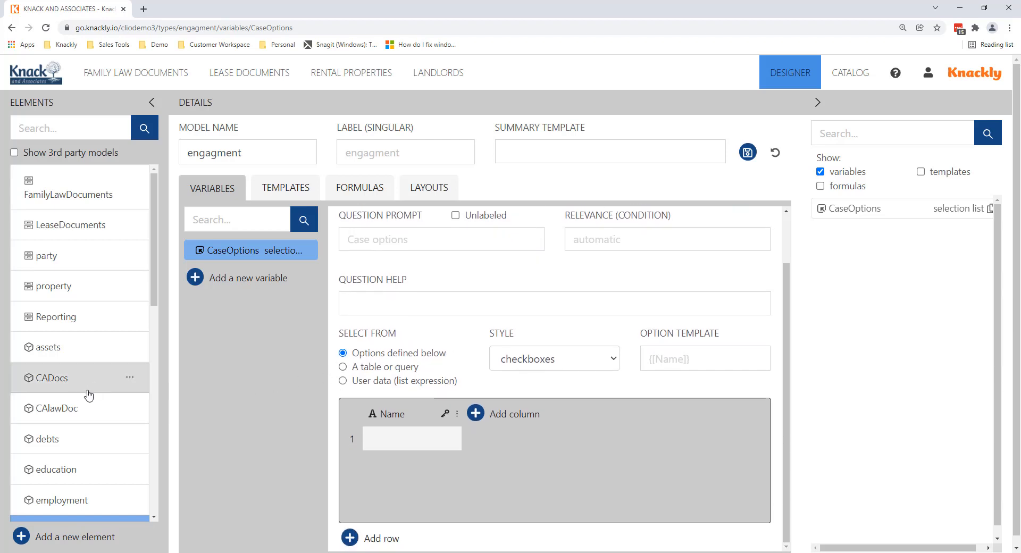
{"action": "scroll", "coordinate": [87, 397], "scroll_direction": "down", "scroll_amount": 3}
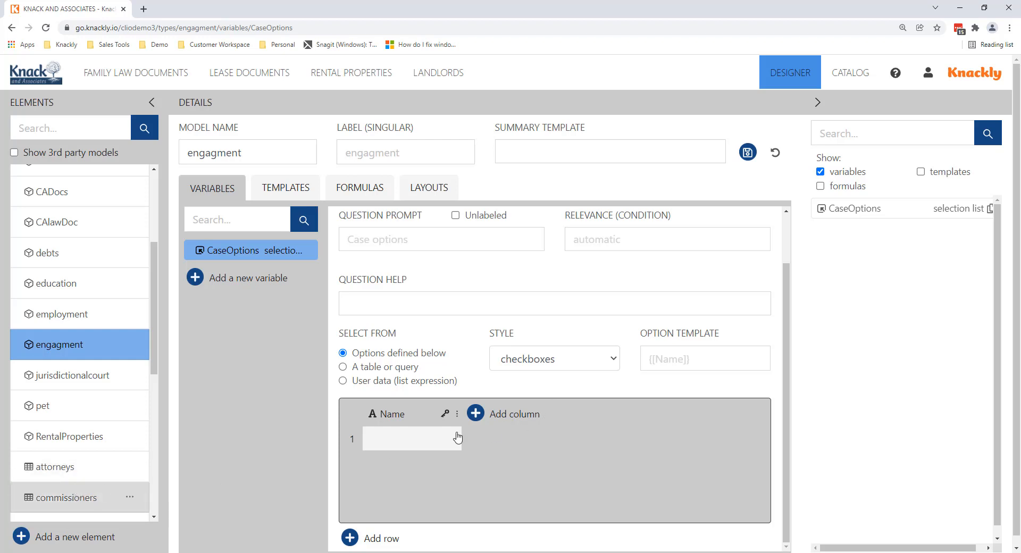
{"action": "left_click", "coordinate": [414, 436]}
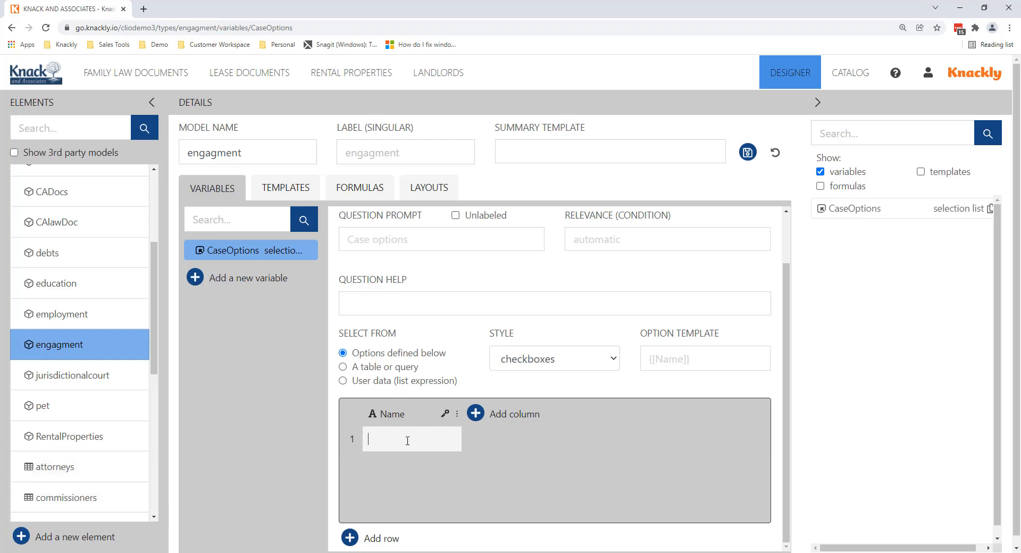
{"action": "type", "text": "Married Client"}
{"action": "key", "text": "Return"}
{"action": "type", "text": "CSin"}
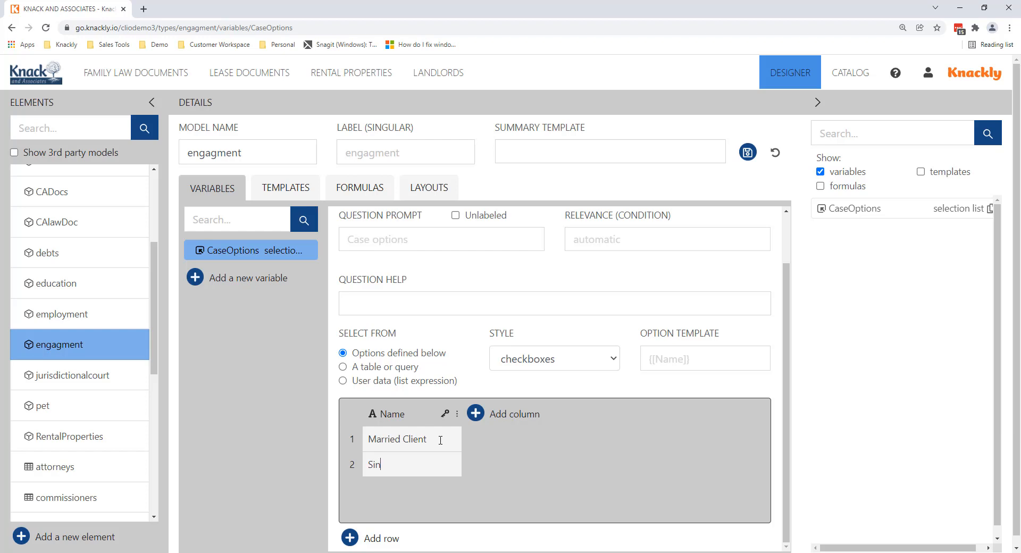
{"action": "type", "text": "gle Client"}
{"action": "key", "text": "Return"}
{"action": "type", "text": "Deed"}
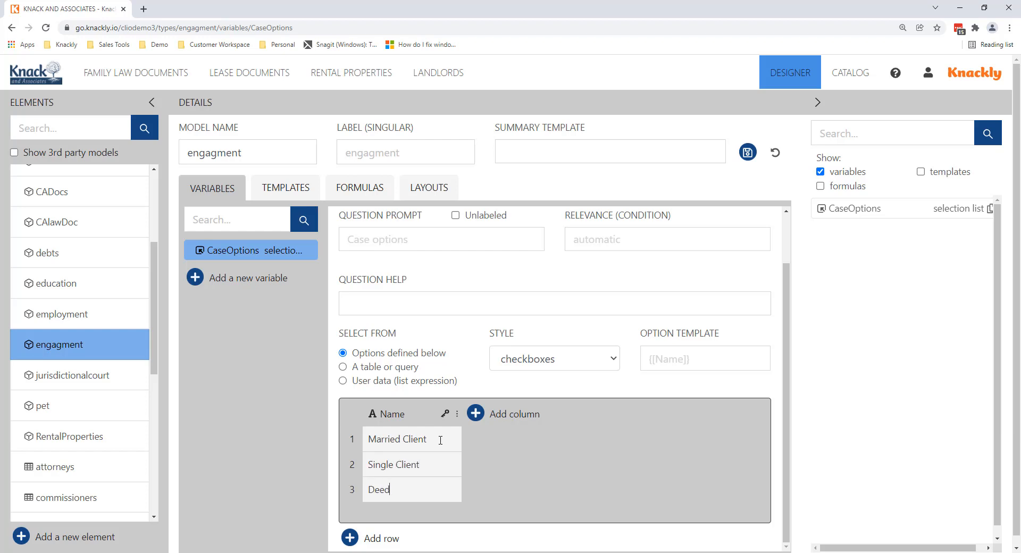
{"action": "key", "text": "Return"}
{"action": "type", "text": "SNT"}
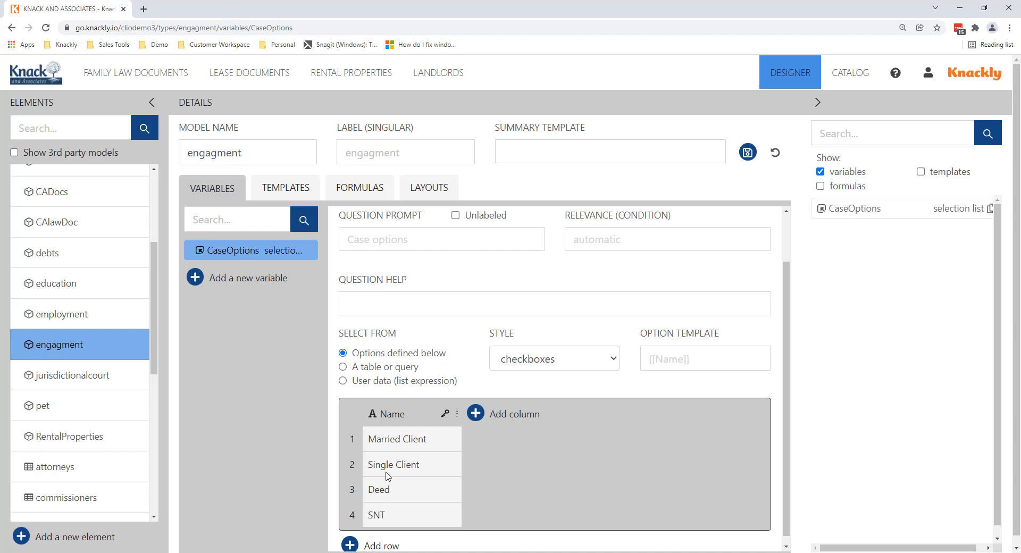
Add a Cost column with 1500 for Married Client, 1200 for Single Client, 150 for Deed and 2500 for SNT, and save the model.
{"action": "left_click", "coordinate": [476, 413]}
{"action": "left_click", "coordinate": [479, 468]}
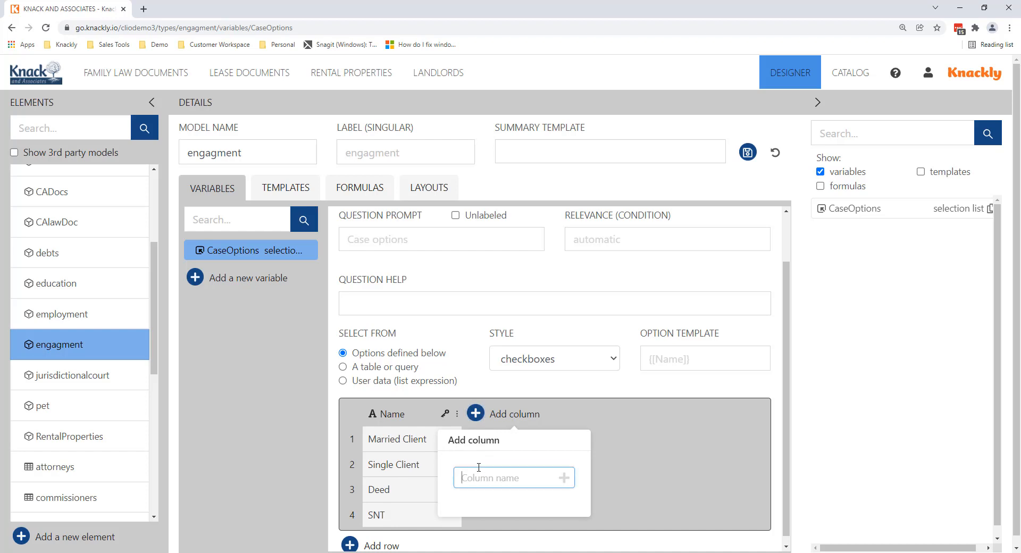
{"action": "type", "text": "Cost"}
{"action": "key", "text": "Return"}
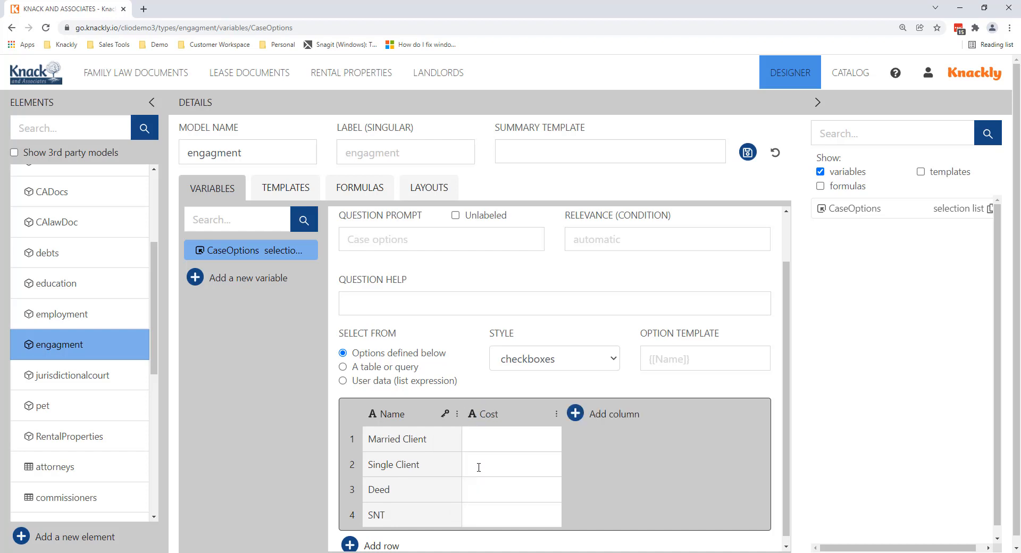
{"action": "left_click", "coordinate": [509, 465]}
{"action": "type", "text": "1200"}
{"action": "type", "text": "150"}
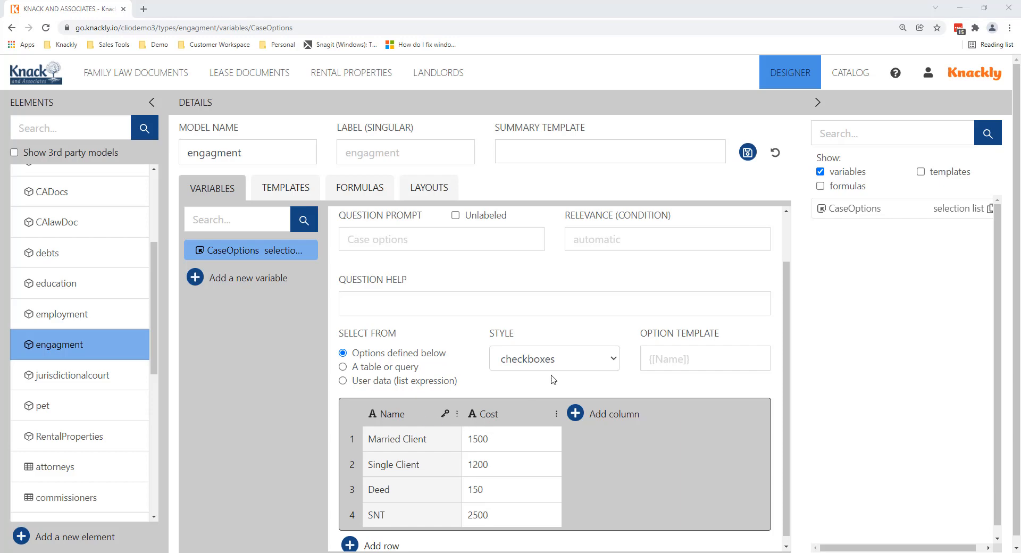
{"action": "left_click", "coordinate": [747, 153]}
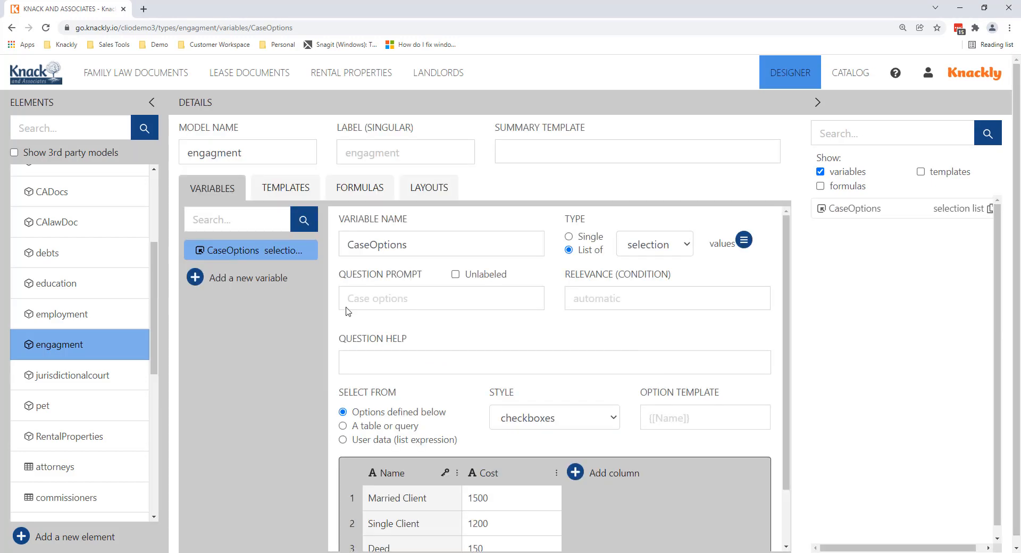
Add a single date variable named EngagmentDate to the engagment model.
{"action": "left_click", "coordinate": [195, 278]}
{"action": "left_click", "coordinate": [532, 198]}
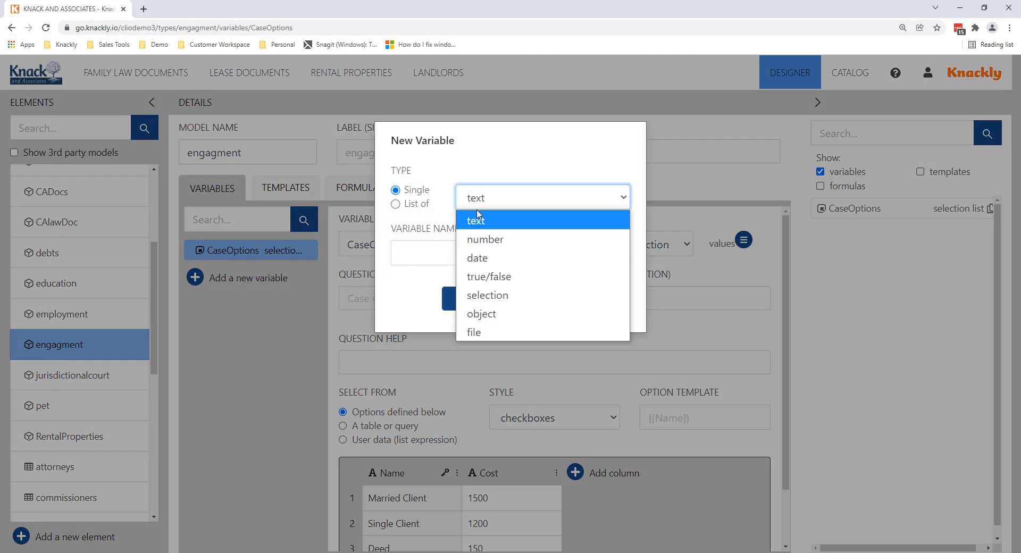
{"action": "left_click", "coordinate": [511, 259]}
{"action": "left_click", "coordinate": [449, 251]}
{"action": "type", "text": "En"}
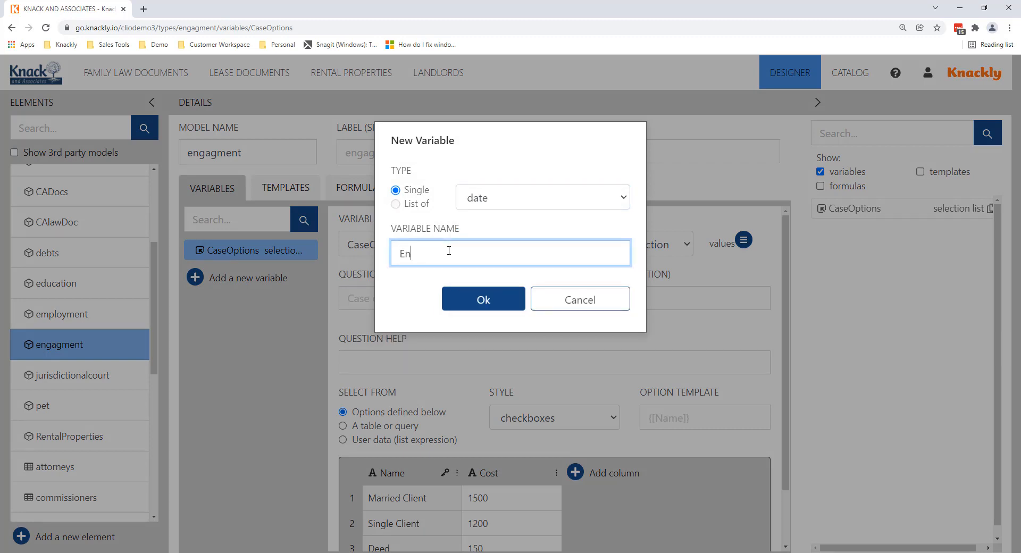
{"action": "type", "text": "gagmentDate"}
{"action": "left_click", "coordinate": [495, 297]}
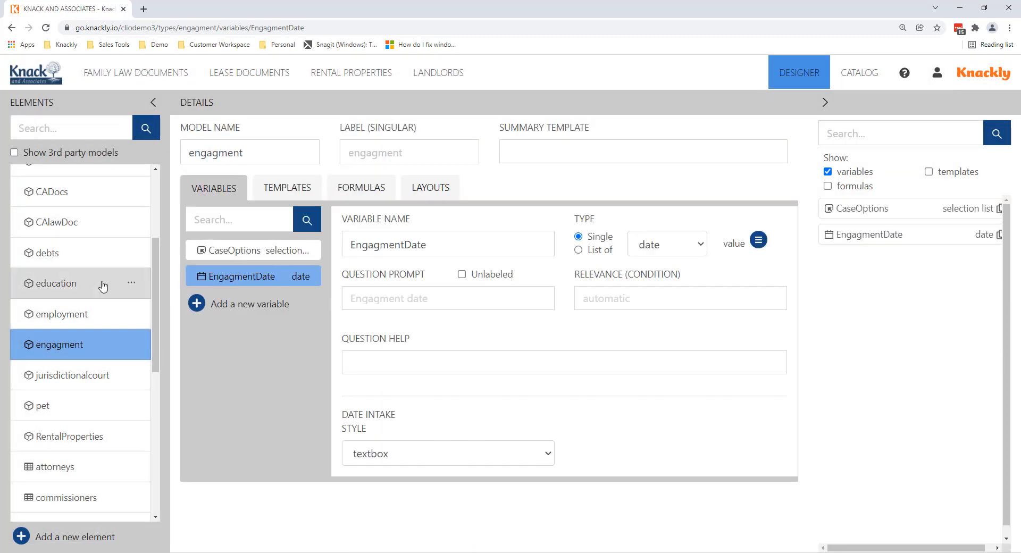
Start a new variable named Engagement in the FamilyLawDocuments model.
{"action": "scroll", "coordinate": [155, 307], "scroll_direction": "up", "scroll_amount": 3}
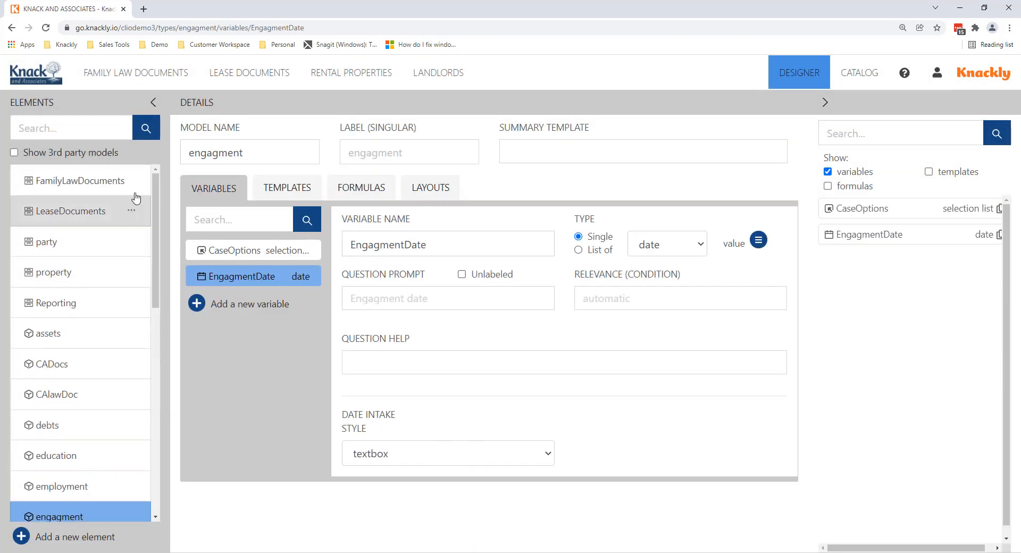
{"action": "left_click", "coordinate": [97, 196]}
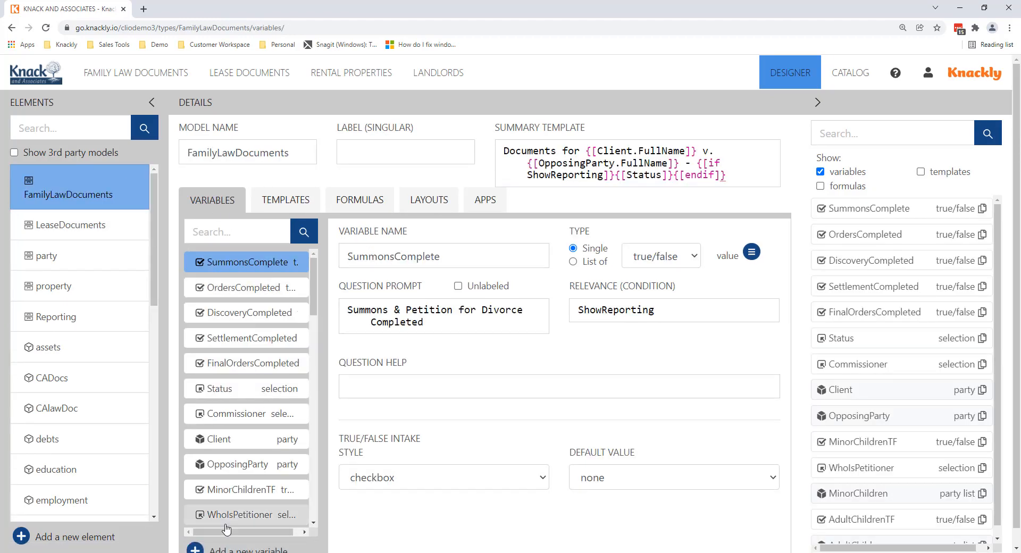
{"action": "left_click", "coordinate": [196, 548]}
{"action": "left_click", "coordinate": [429, 254]}
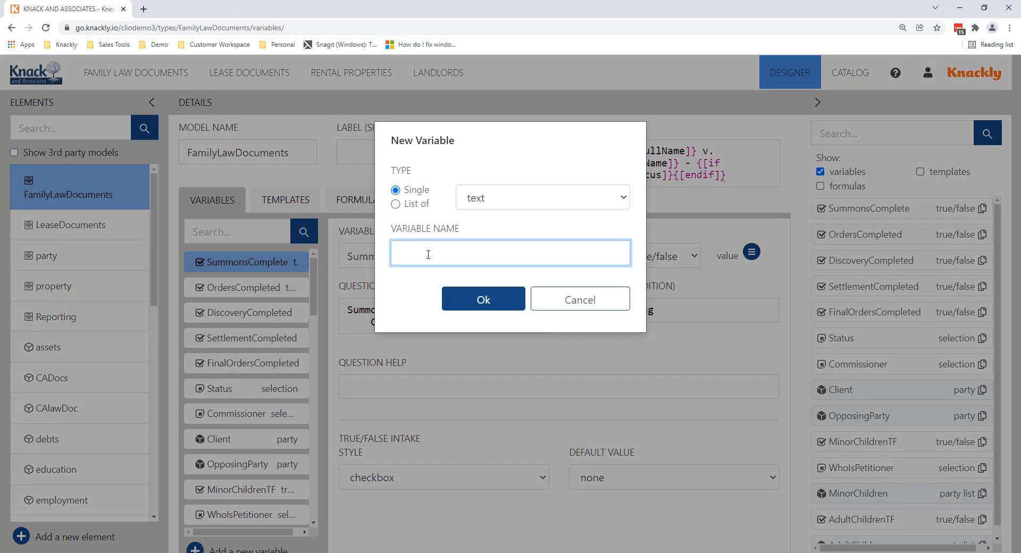
{"action": "type", "text": "Eng"}
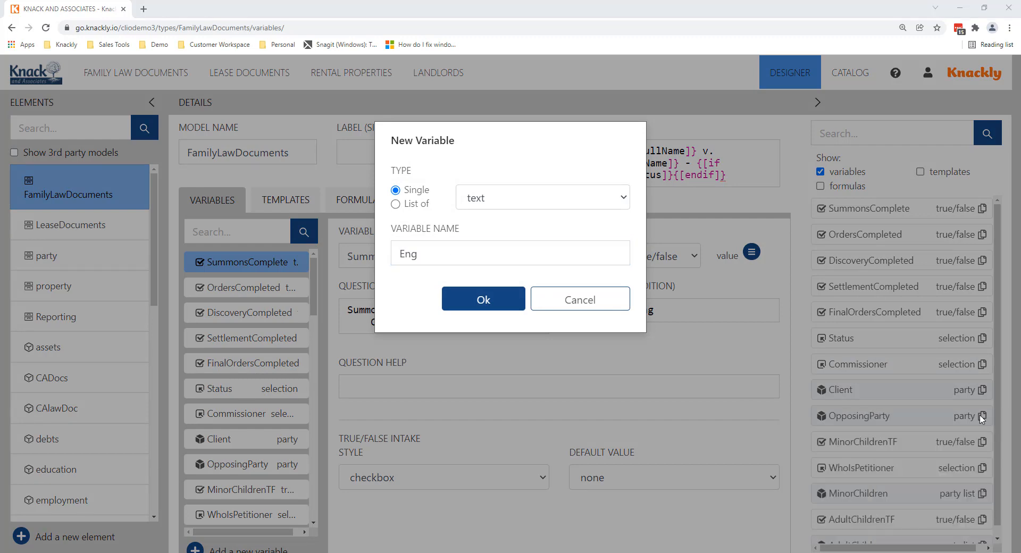
{"action": "double_click", "coordinate": [393, 255]}
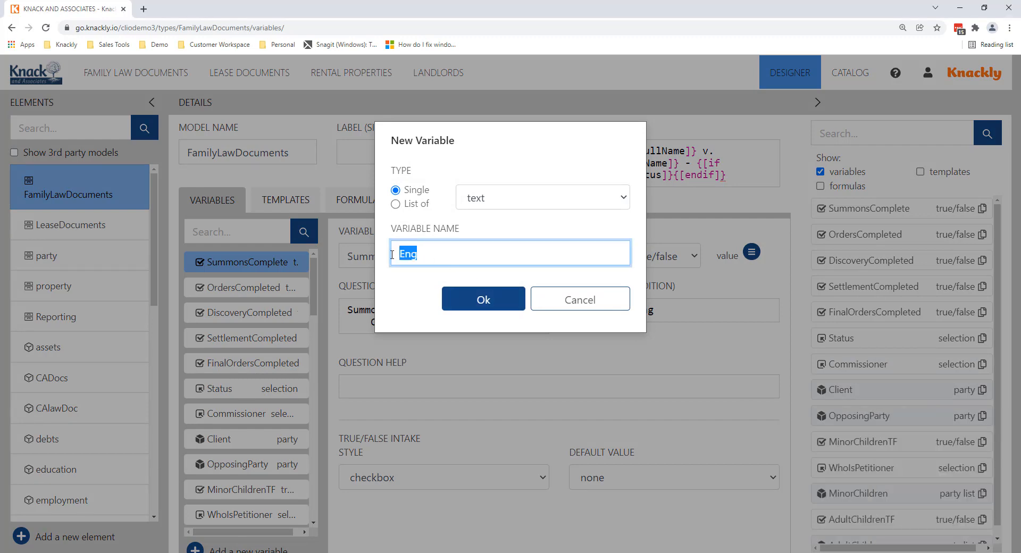
{"action": "key", "text": "BackSpace"}
{"action": "type", "text": "Engagement"}
Create the Engagement variable as a single object based on the engagment model and save FamilyLawDocuments.
{"action": "left_click", "coordinate": [498, 202]}
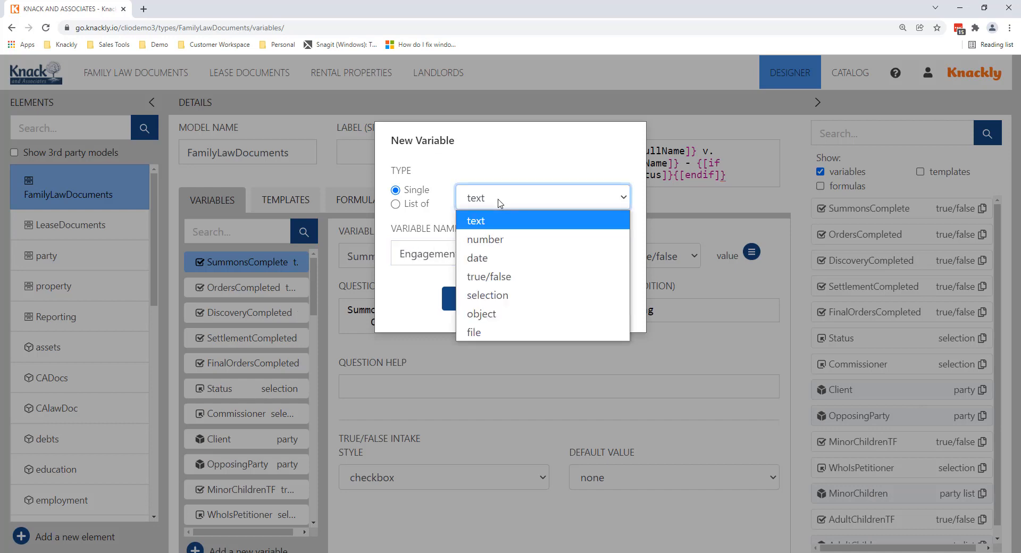
{"action": "left_click", "coordinate": [491, 318]}
{"action": "left_click", "coordinate": [453, 252]}
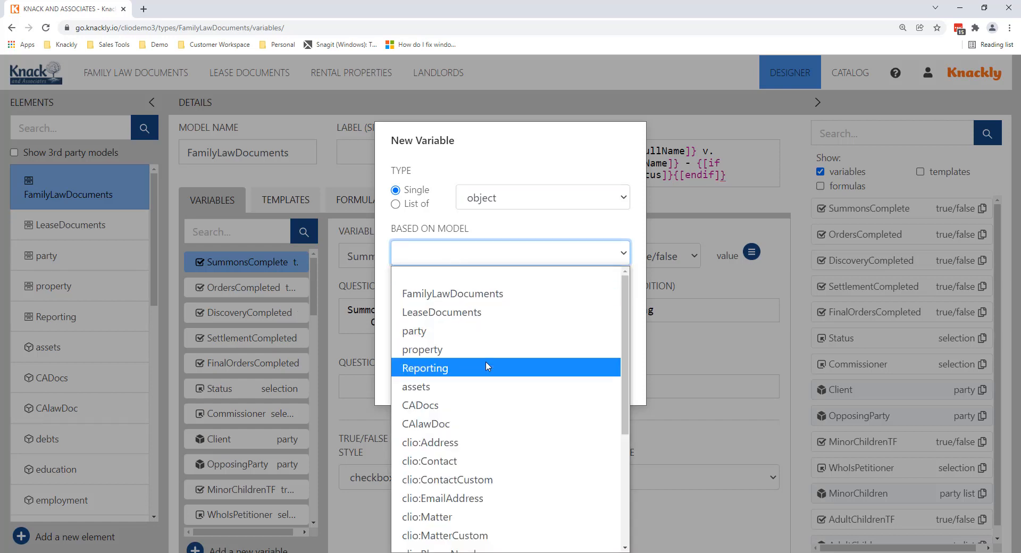
{"action": "scroll", "coordinate": [486, 361], "scroll_direction": "down", "scroll_amount": 4}
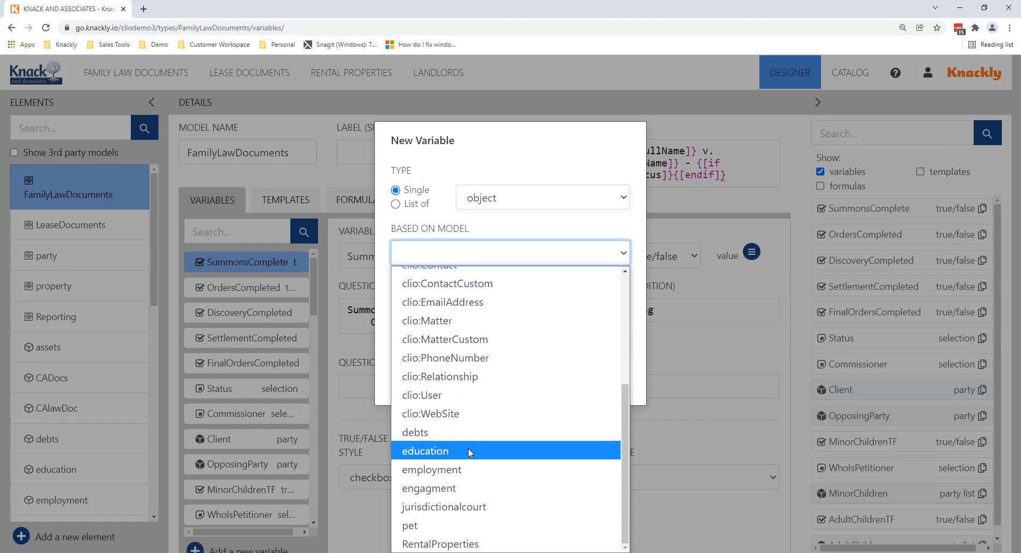
{"action": "left_click", "coordinate": [456, 487]}
{"action": "left_click", "coordinate": [458, 354]}
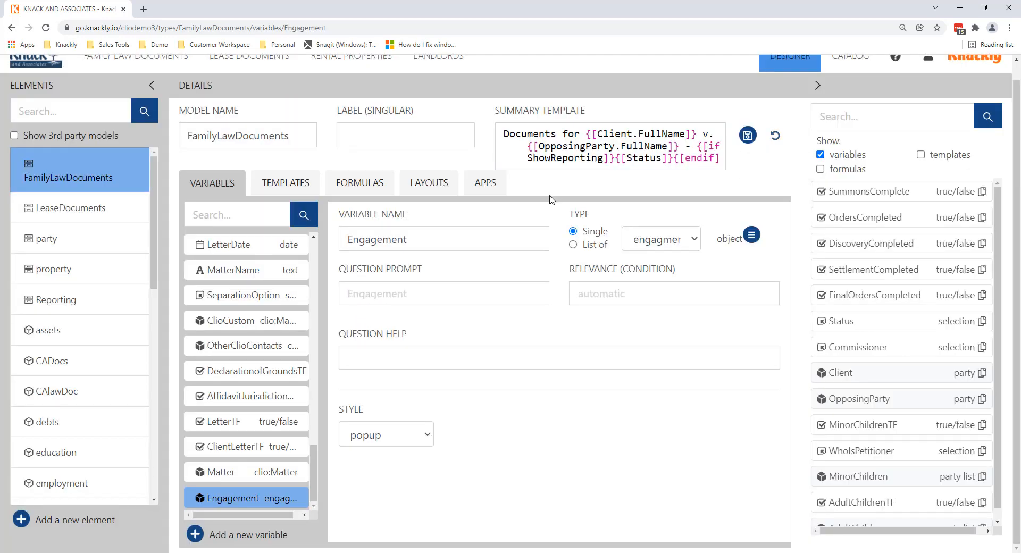
{"action": "left_click", "coordinate": [747, 135]}
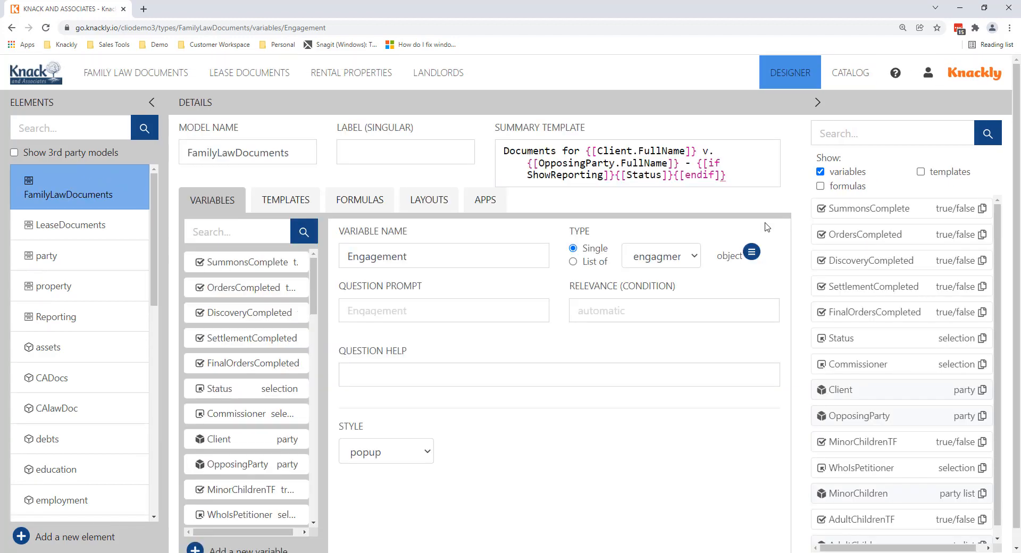
Switch to Document3 in Word and refresh the cliodemo3 workspace in the Knackly add-in.
{"action": "left_click", "coordinate": [326, 552]}
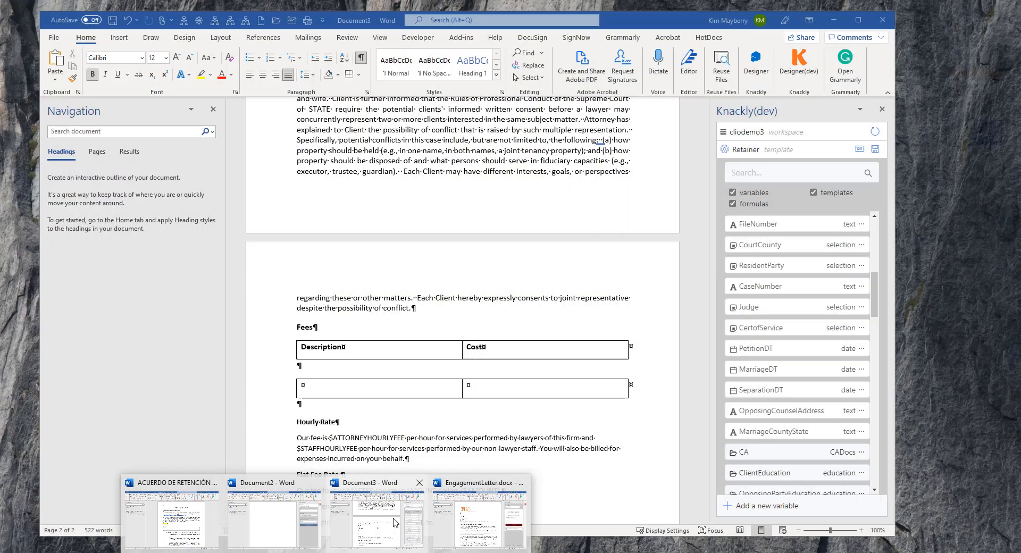
{"action": "left_click", "coordinate": [400, 517]}
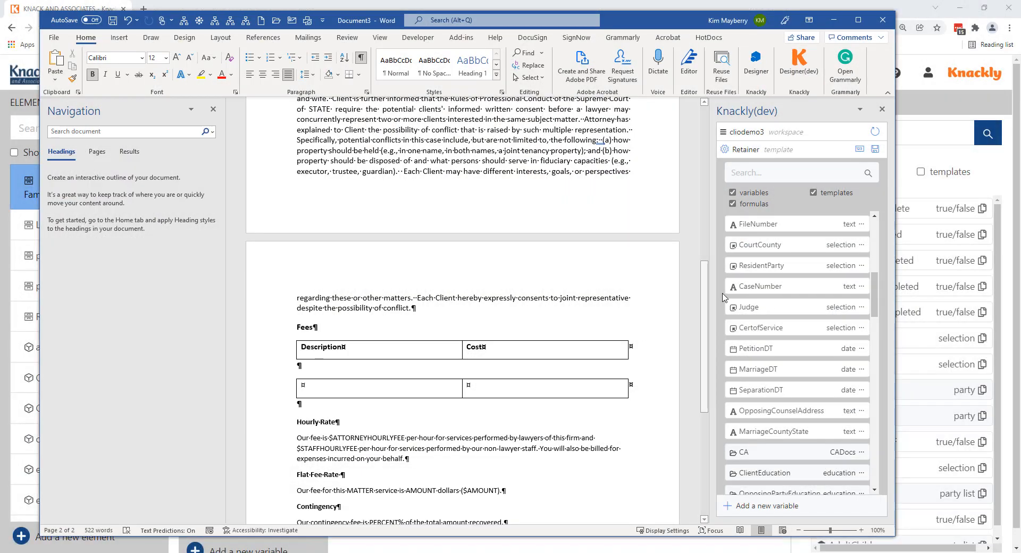
{"action": "left_click", "coordinate": [875, 131]}
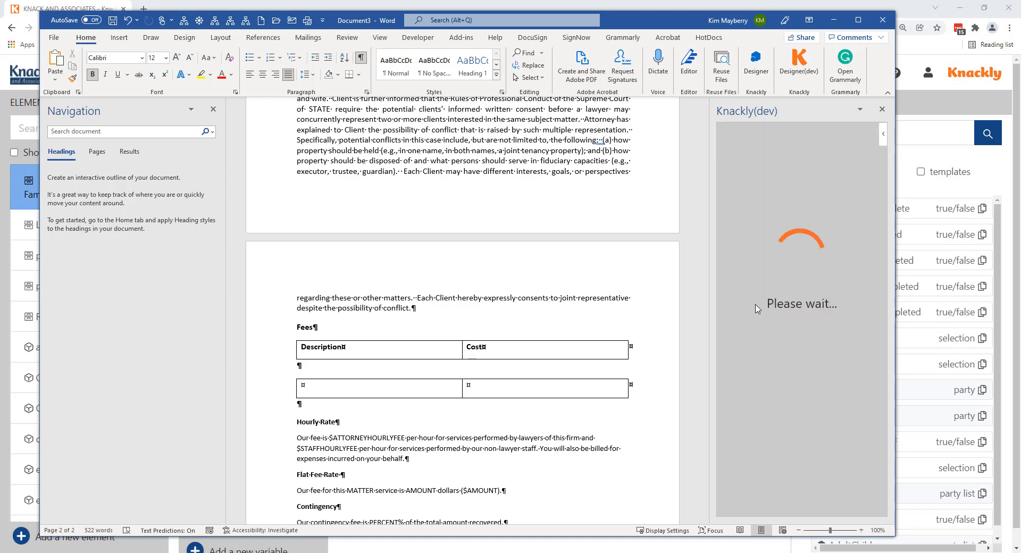
Insert the Engagement CaseOptions list with its Name field between the two fee tables.
{"action": "scroll", "coordinate": [794, 347], "scroll_direction": "down", "scroll_amount": 10}
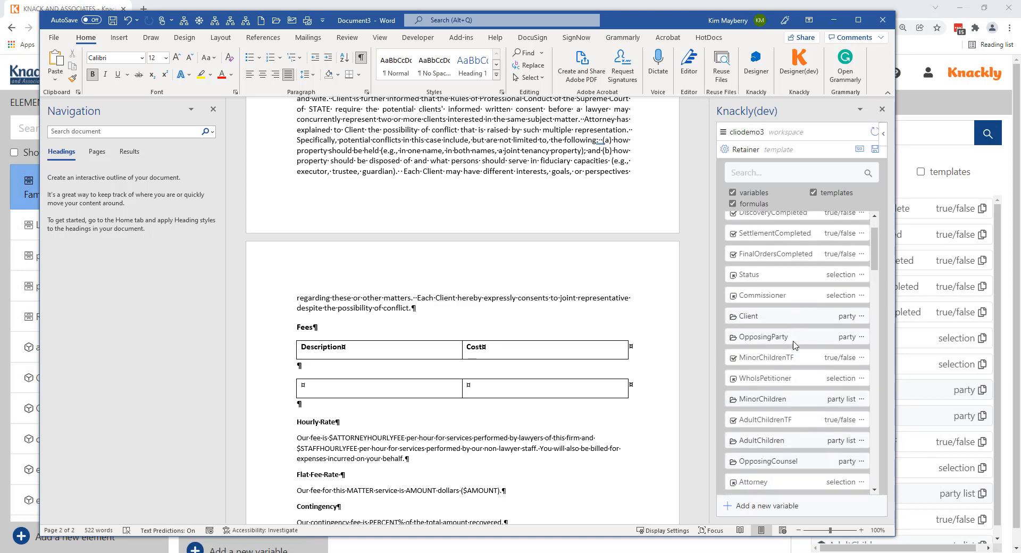
{"action": "scroll", "coordinate": [791, 345], "scroll_direction": "down", "scroll_amount": 10}
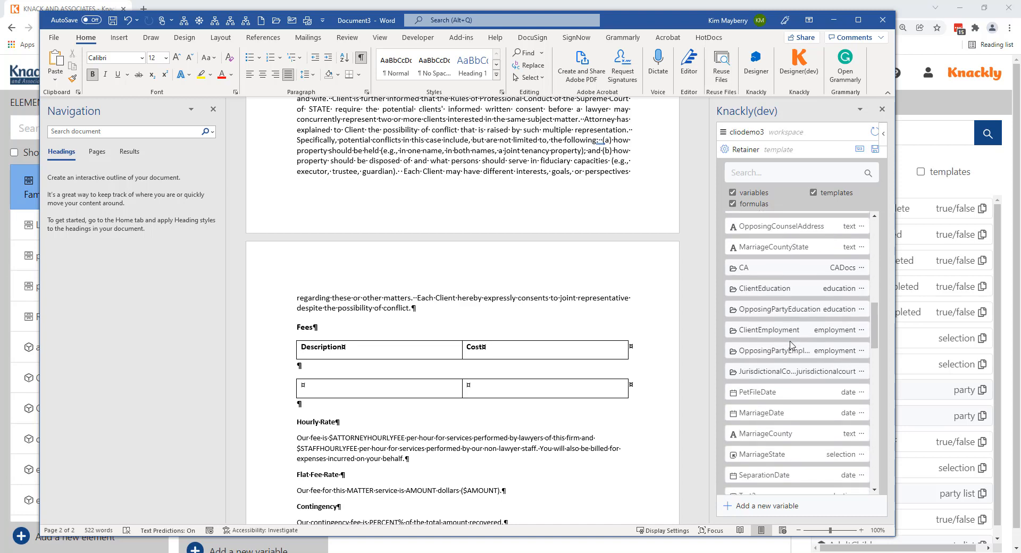
{"action": "scroll", "coordinate": [791, 345], "scroll_direction": "down", "scroll_amount": 5}
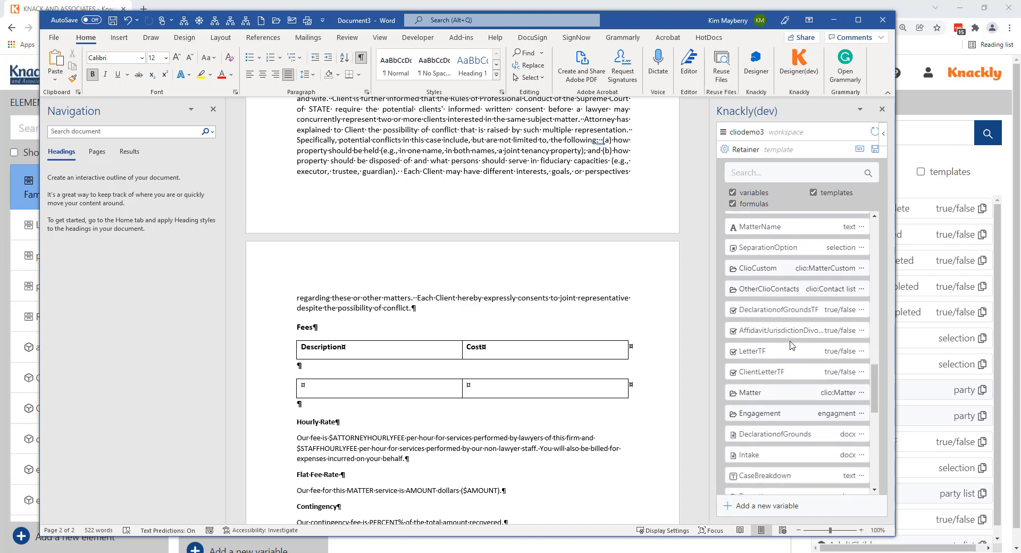
{"action": "left_click", "coordinate": [747, 335]}
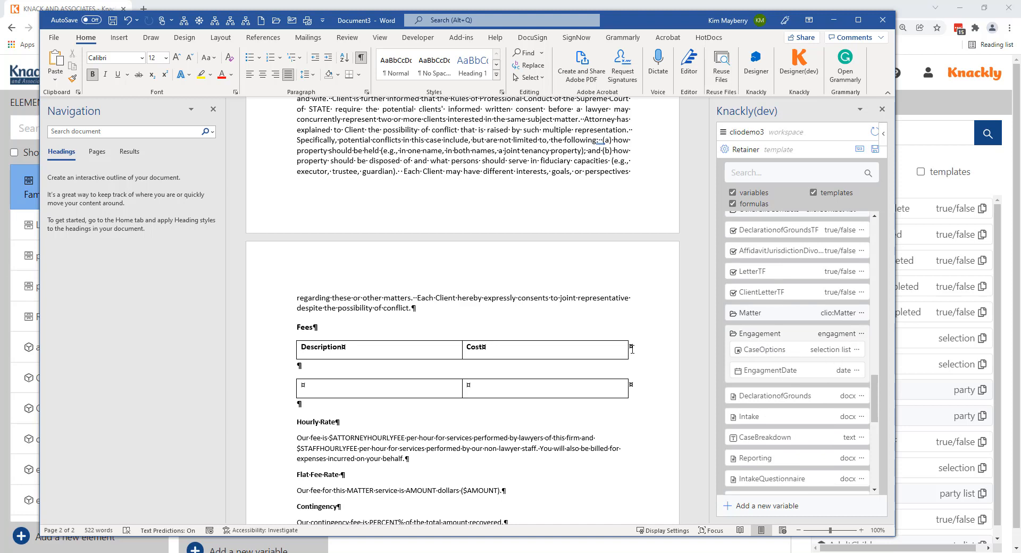
{"action": "left_click", "coordinate": [857, 354]}
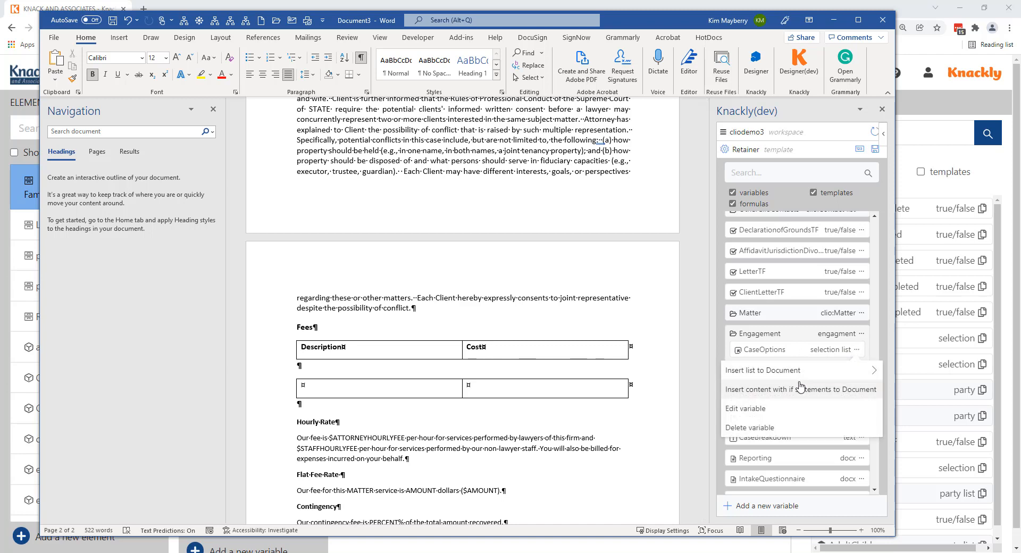
{"action": "mouse_move", "coordinate": [792, 375]}
{"action": "left_click", "coordinate": [798, 409]}
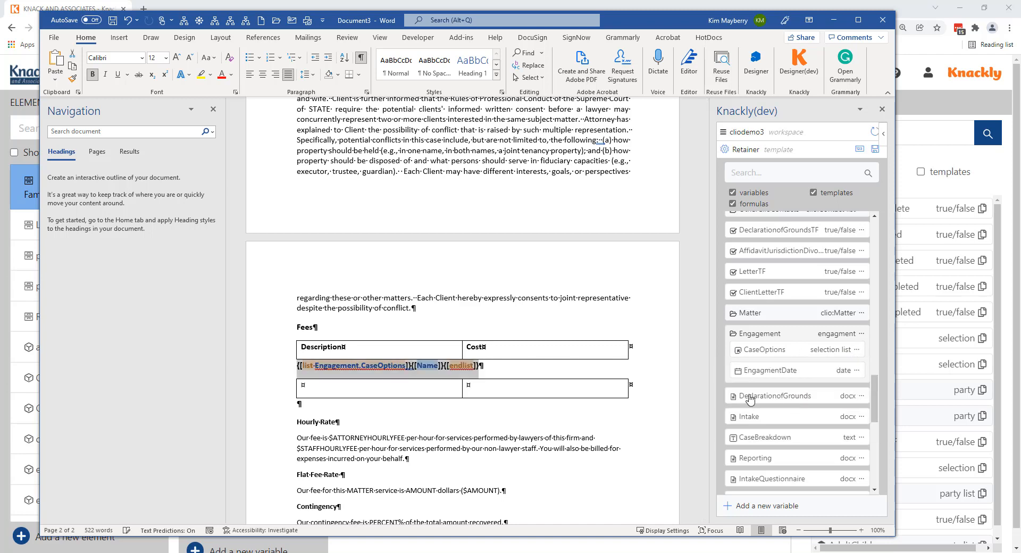
Move the {[endlist]} tag from the list line to the empty paragraph below the second fee table.
{"action": "key", "text": "shift+Left"}
{"action": "key", "text": "shift+Left"}
{"action": "key", "text": "shift+Left"}
{"action": "key", "text": "shift+Left"}
{"action": "key", "text": "shift+Left"}
{"action": "key", "text": "shift+Left"}
{"action": "key", "text": "shift+Left"}
{"action": "key", "text": "shift+Left"}
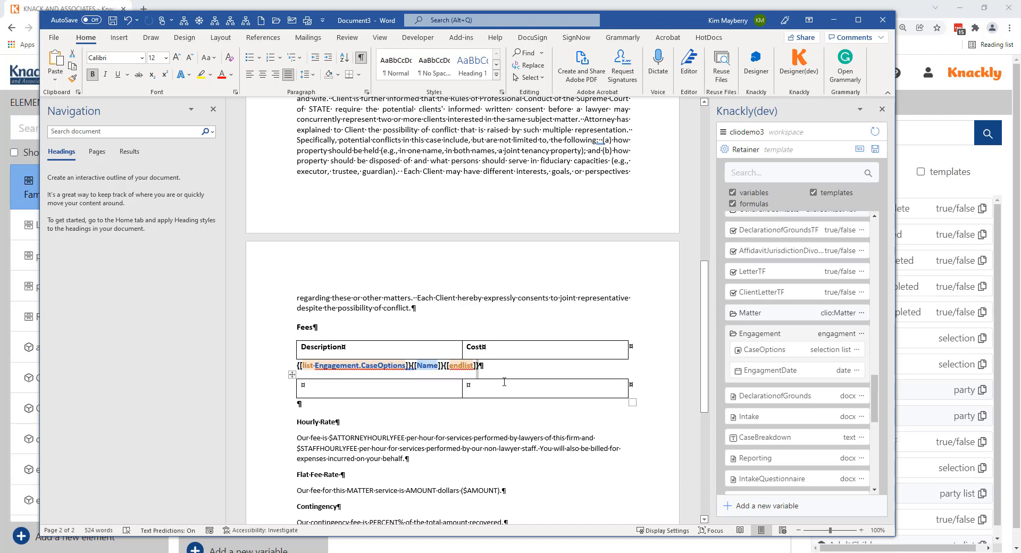
{"action": "key", "text": "shift+Left"}
{"action": "key", "text": "shift+Left"}
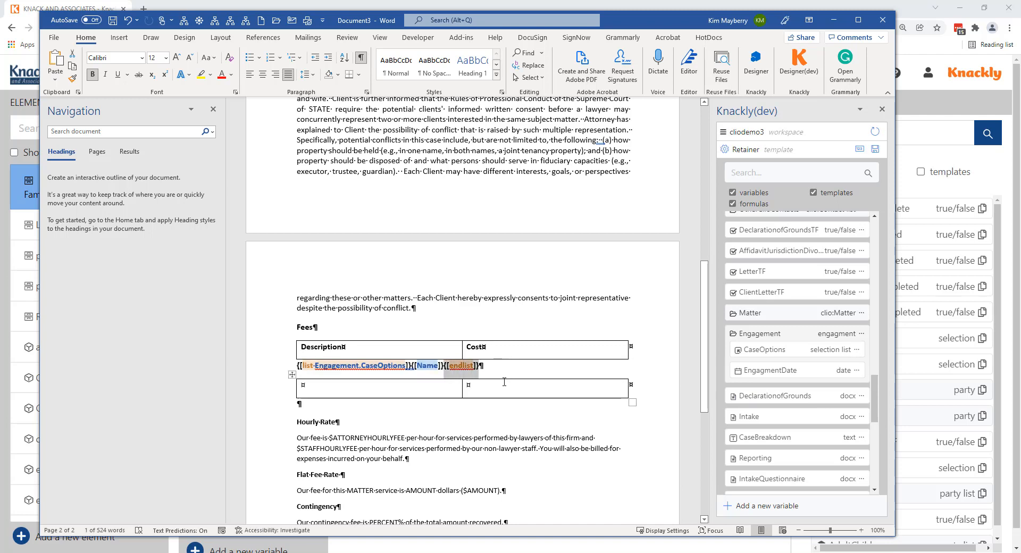
{"action": "key", "text": "ctrl+x"}
{"action": "key", "text": "Down"}
{"action": "key", "text": "Down"}
{"action": "key", "text": "ctrl+v"}
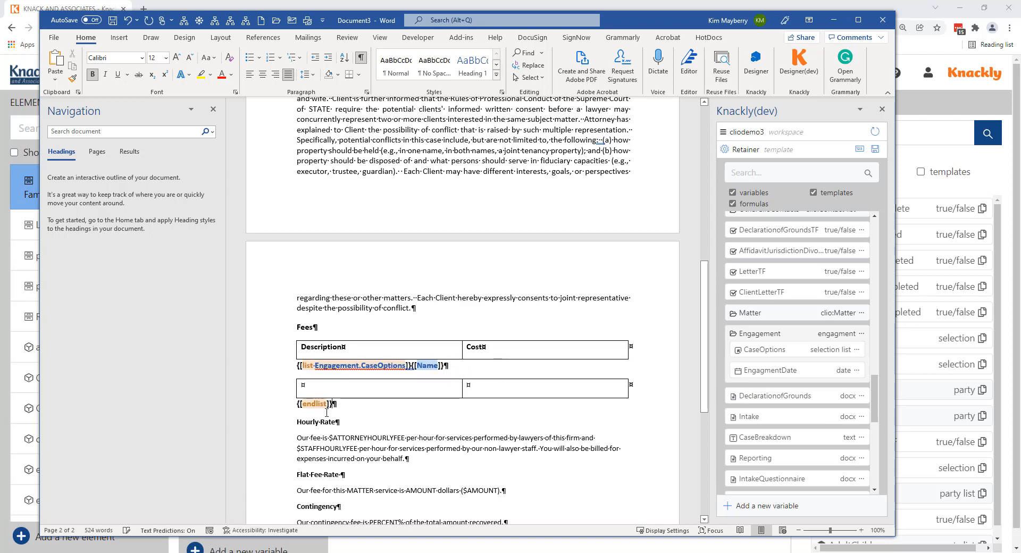
Delete the {[Name]} field following the Engagement.CaseOptions list tag between the fee tables.
{"action": "left_click", "coordinate": [450, 368]}
{"action": "key", "text": "BackSpace"}
{"action": "key", "text": "BackSpace"}
{"action": "key", "text": "BackSpace"}
{"action": "key", "text": "BackSpace"}
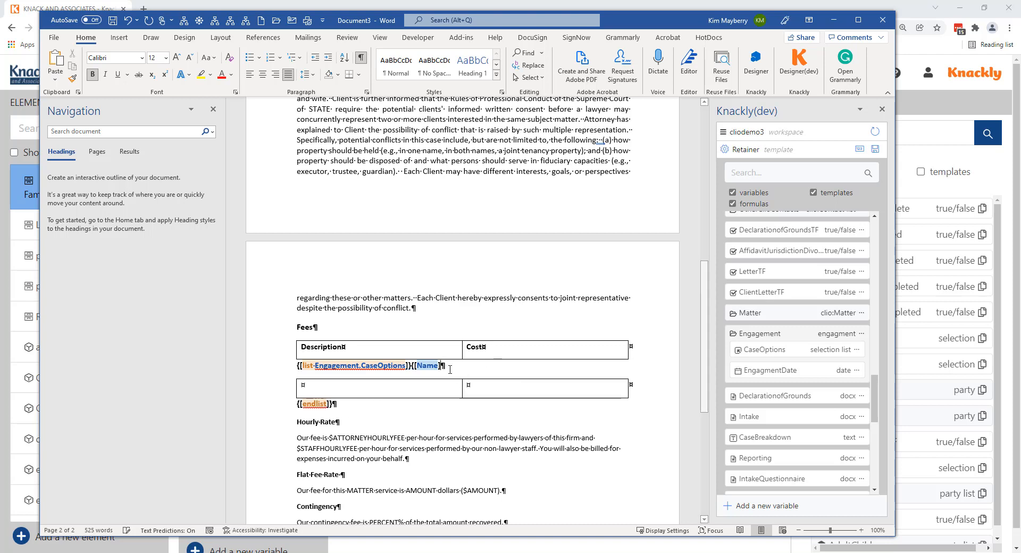
{"action": "key", "text": "BackSpace"}
{"action": "key", "text": "BackSpace"}
{"action": "key", "text": "BackSpace"}
{"action": "key", "text": "BackSpace"}
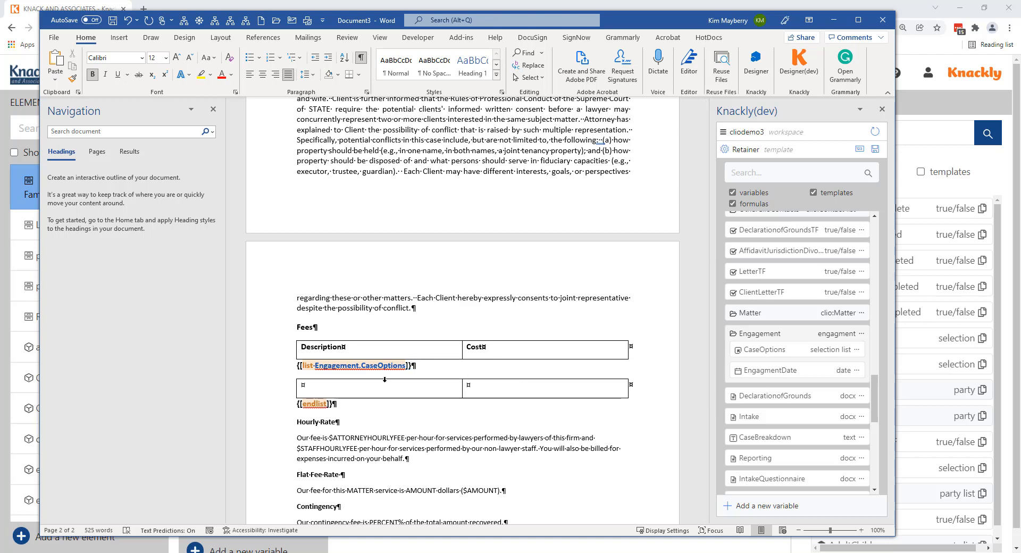
Insert the CaseOptions Name and Cost fields in the second fee table's two cells and publish the Retainer template to Knackly.
{"action": "left_click", "coordinate": [384, 380]}
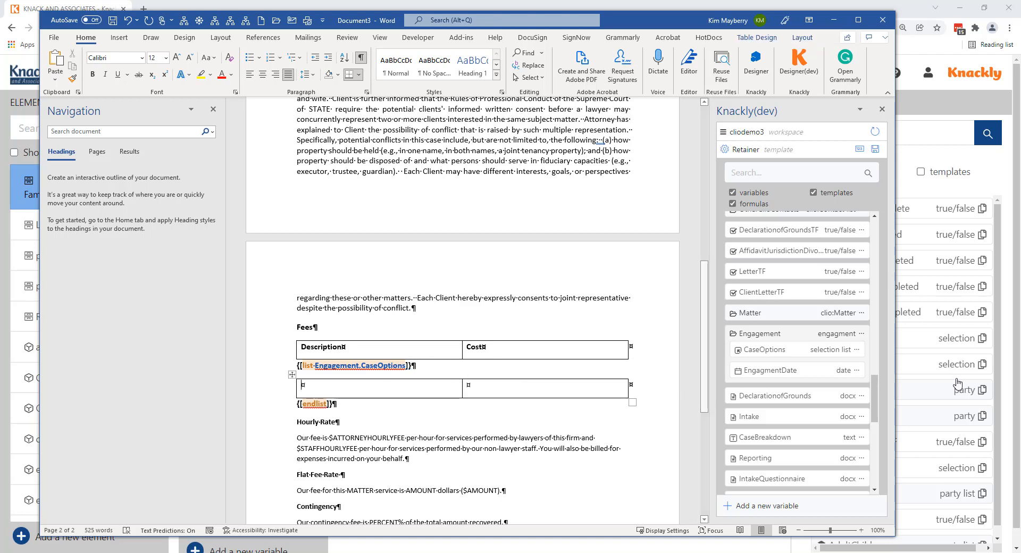
{"action": "left_click", "coordinate": [780, 351]}
{"action": "left_click", "coordinate": [771, 368]}
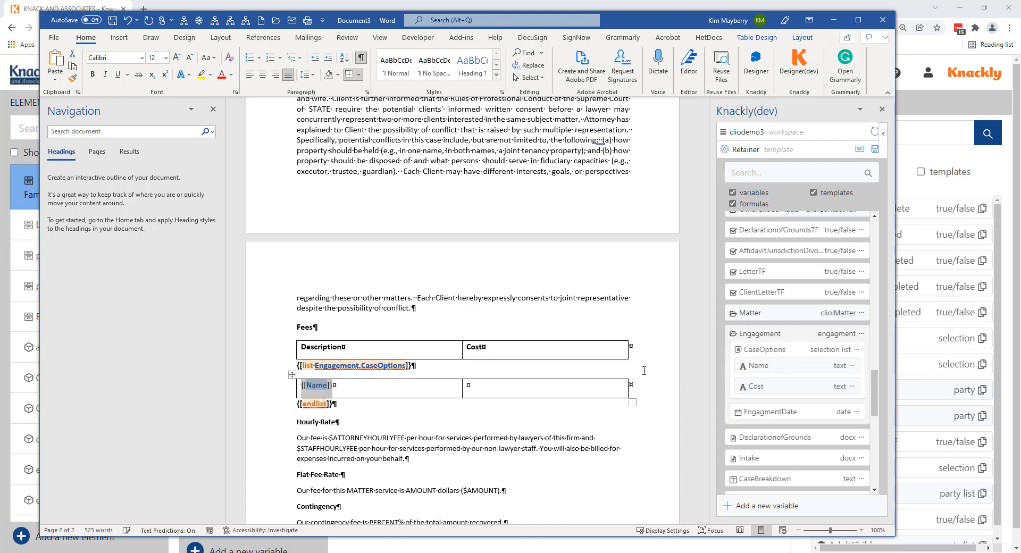
{"action": "left_click", "coordinate": [567, 388]}
{"action": "left_click", "coordinate": [756, 387]}
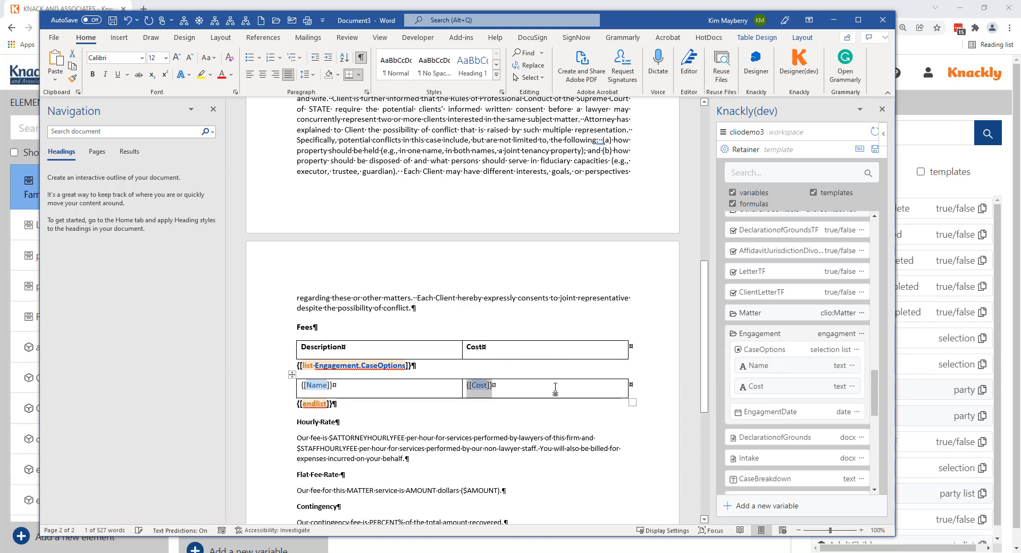
{"action": "left_click", "coordinate": [502, 418]}
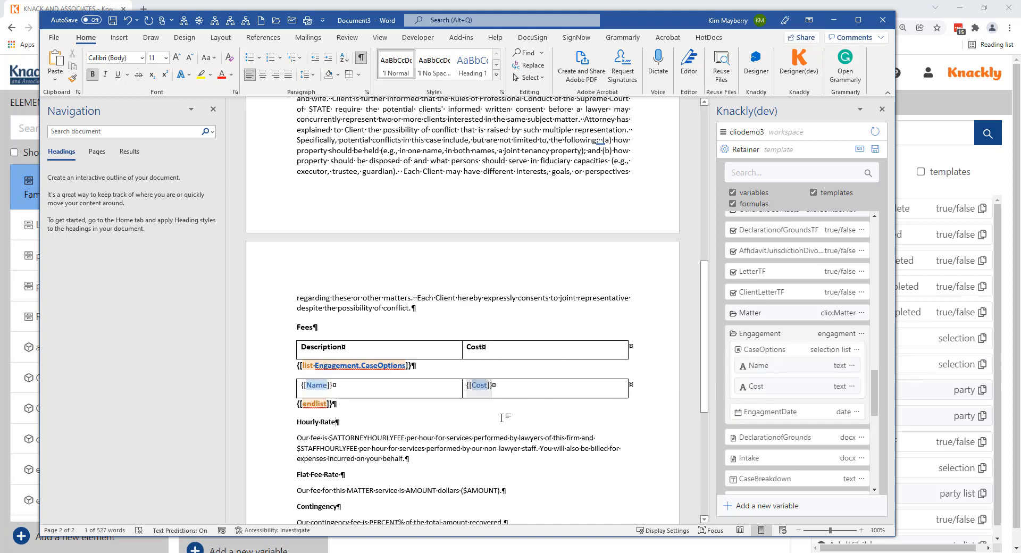
{"action": "left_click", "coordinate": [875, 150]}
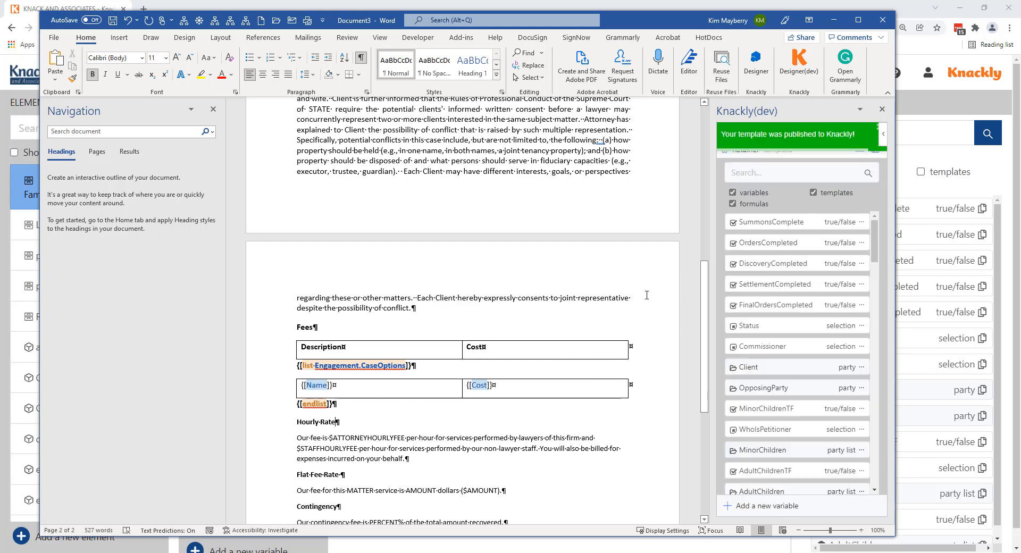
Switch to Knackly in the browser and check the StatutoryForms app template of FamilyLawDocuments for the Retainer reference.
{"action": "left_click", "coordinate": [915, 104]}
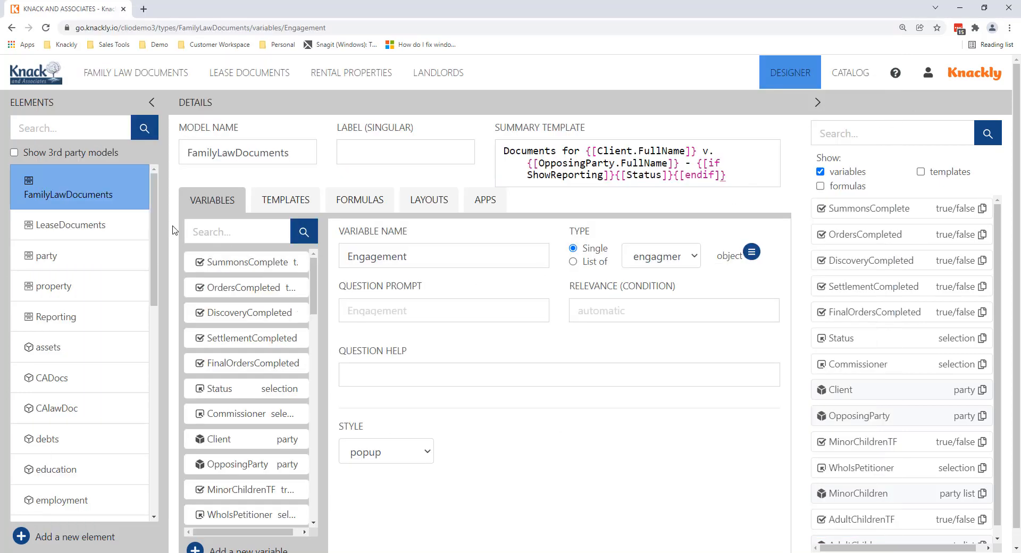
{"action": "left_click", "coordinate": [485, 200]}
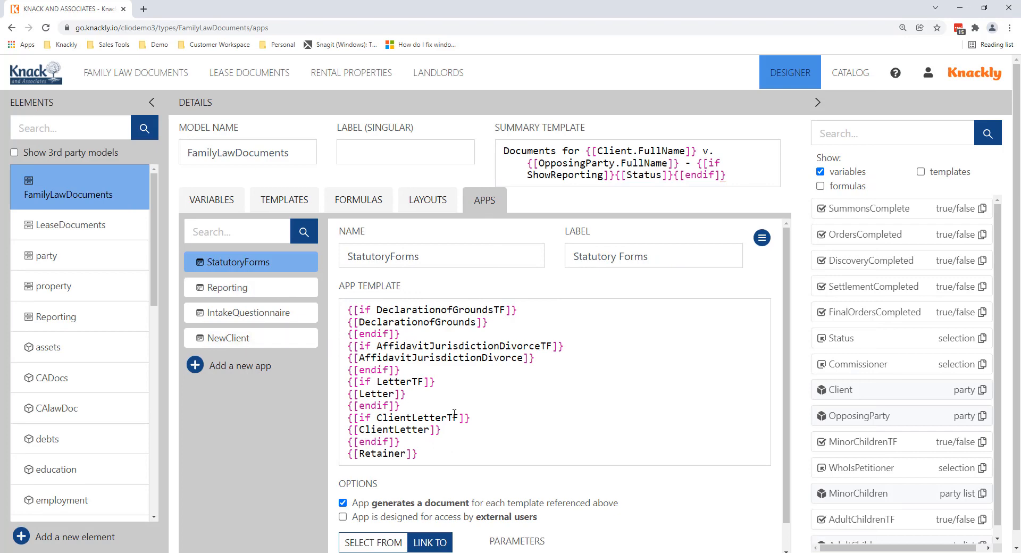
{"action": "scroll", "coordinate": [480, 429], "scroll_direction": "down", "scroll_amount": 1}
{"action": "scroll", "coordinate": [852, 439], "scroll_direction": "down", "scroll_amount": 3}
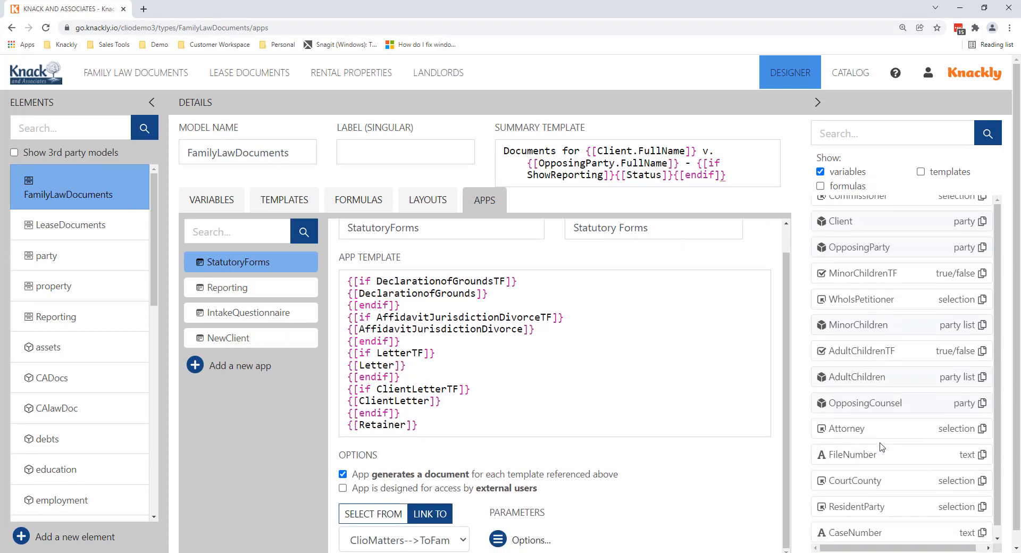
Open the Statutory Forms interview of the first family law record and open its Engagement entry.
{"action": "left_click", "coordinate": [150, 75]}
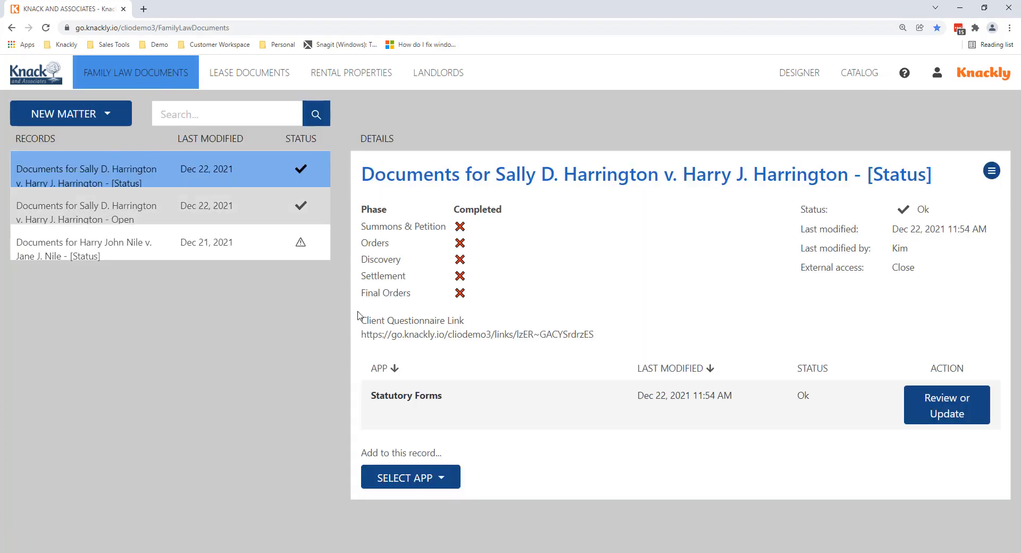
{"action": "left_click", "coordinate": [919, 409]}
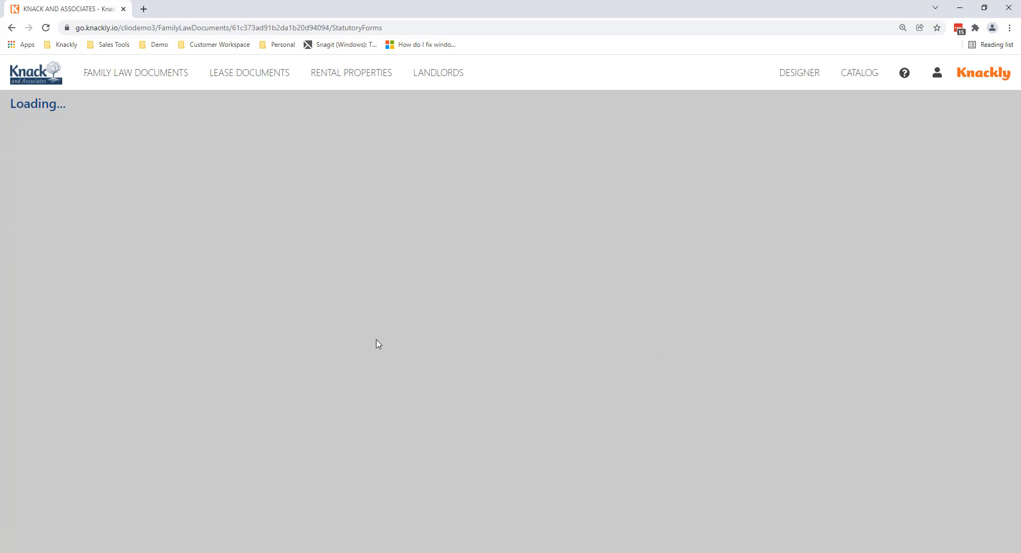
{"action": "scroll", "coordinate": [376, 343], "scroll_direction": "down", "scroll_amount": 15}
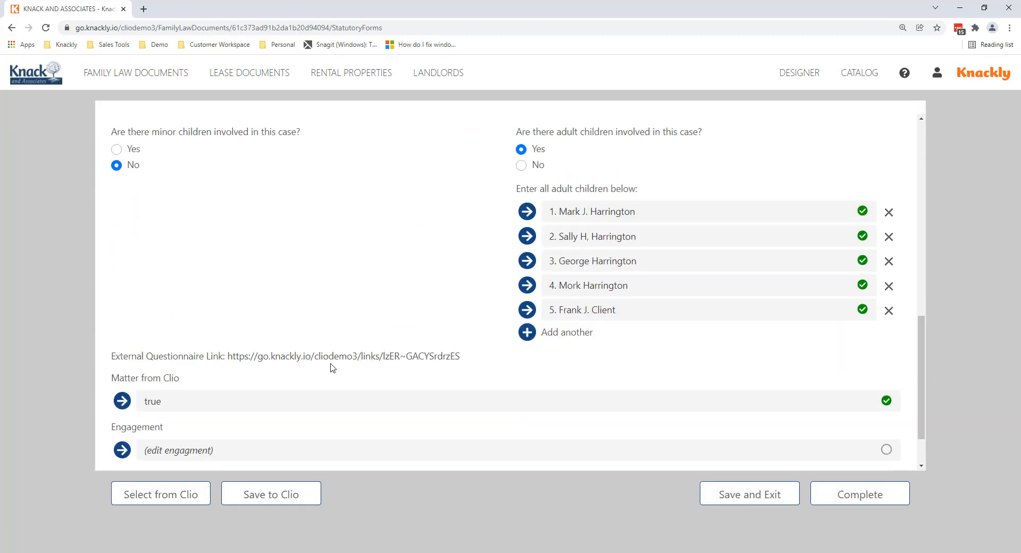
{"action": "left_click", "coordinate": [124, 388]}
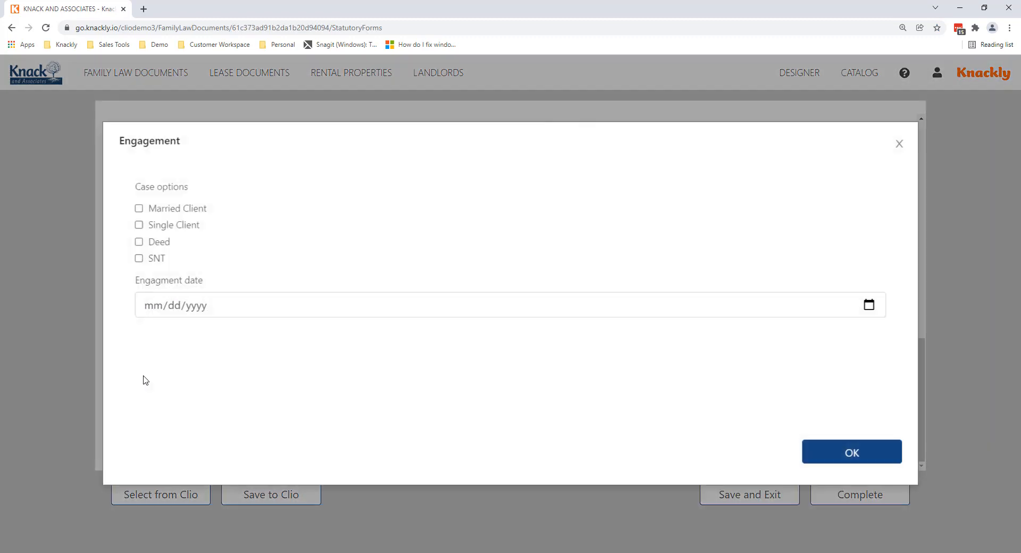
Select the case options Married Client, Deed and SNT, set the engagement date to 12/22/2021, and accept the entry.
{"action": "left_click", "coordinate": [139, 208]}
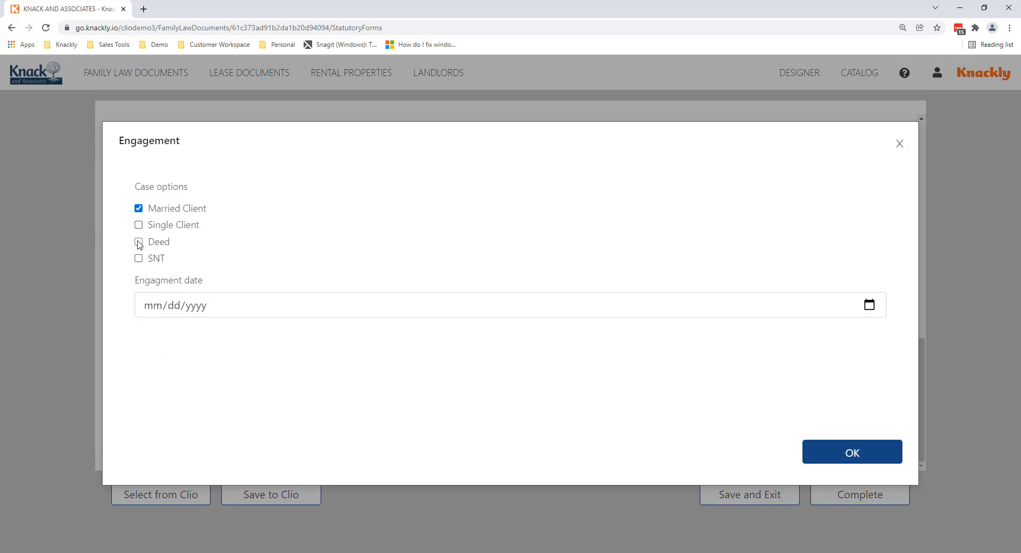
{"action": "left_click", "coordinate": [138, 242]}
{"action": "left_click", "coordinate": [138, 259]}
{"action": "left_click", "coordinate": [869, 305]}
{"action": "left_click", "coordinate": [205, 432]}
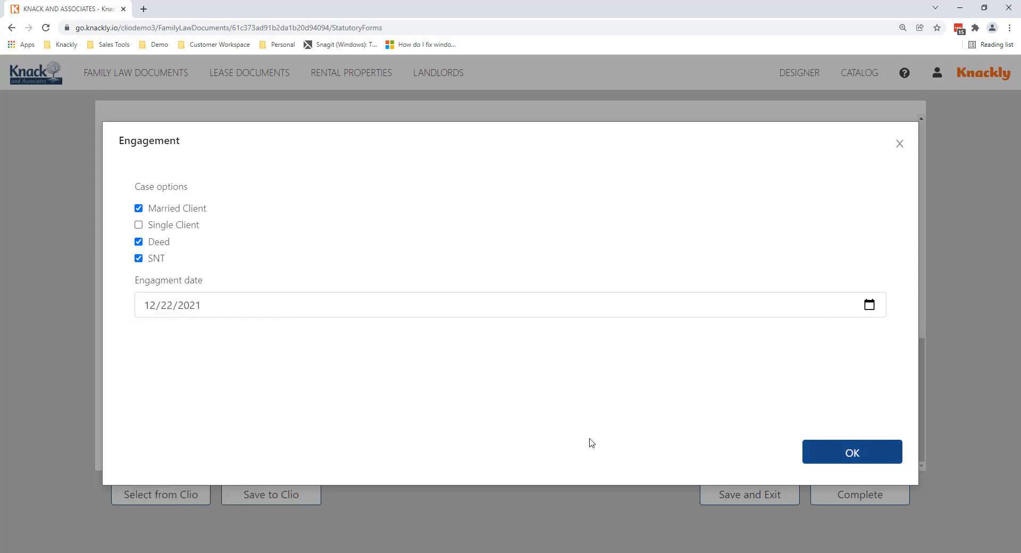
{"action": "left_click", "coordinate": [853, 453]}
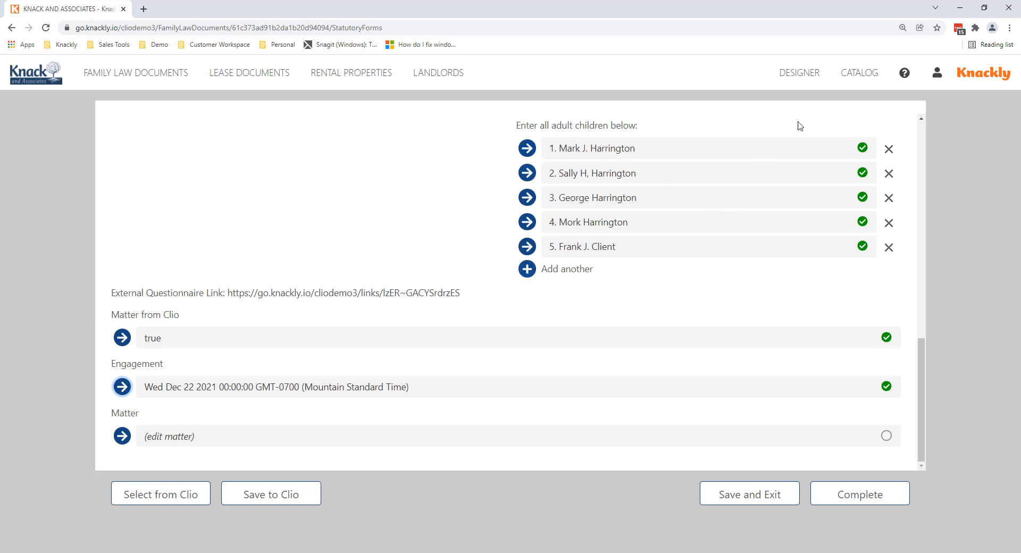
Set the option template of CaseOptions in the engagment model to {[Name]}: ${[Cost]} and save the model.
{"action": "left_click", "coordinate": [800, 73]}
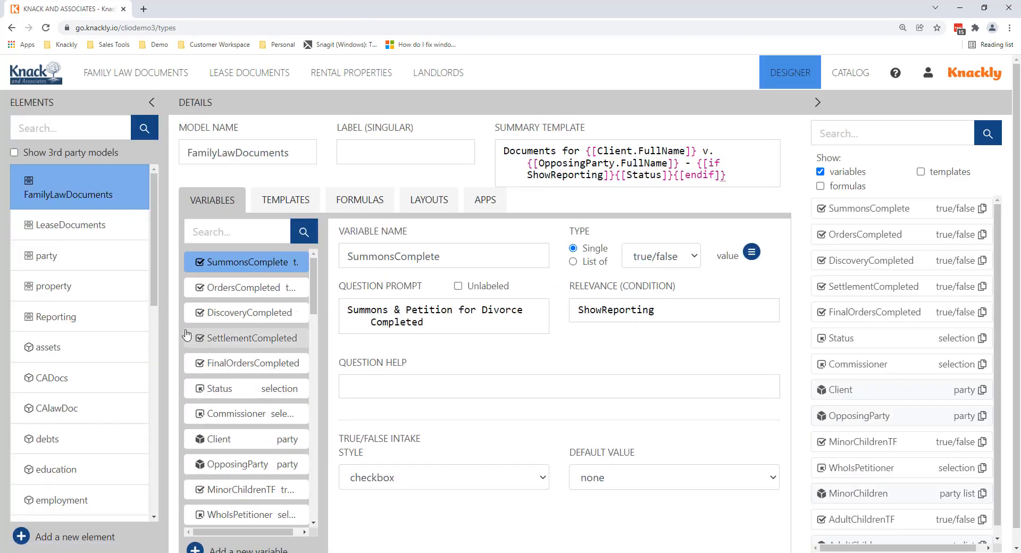
{"action": "scroll", "coordinate": [80, 341], "scroll_direction": "down", "scroll_amount": 3}
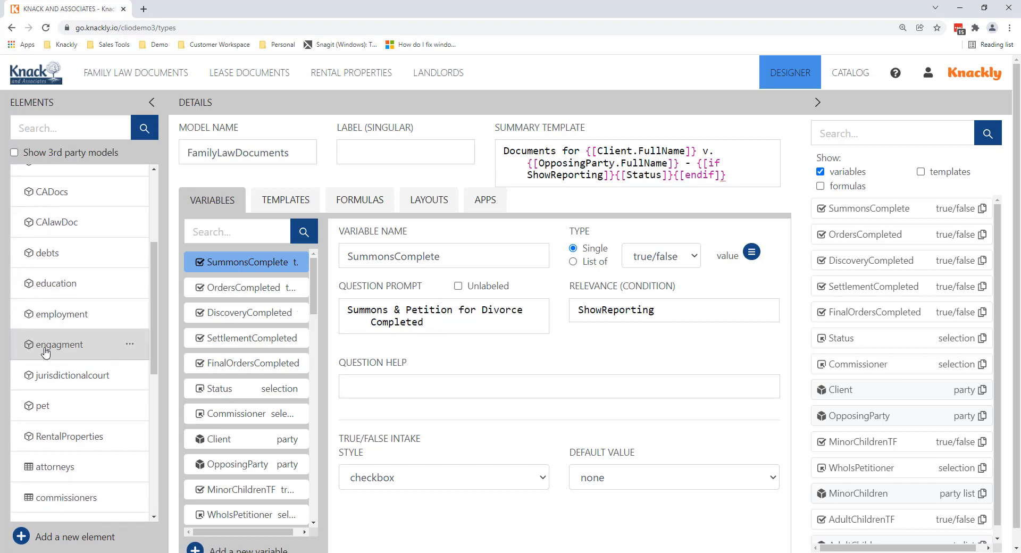
{"action": "left_click", "coordinate": [46, 347]}
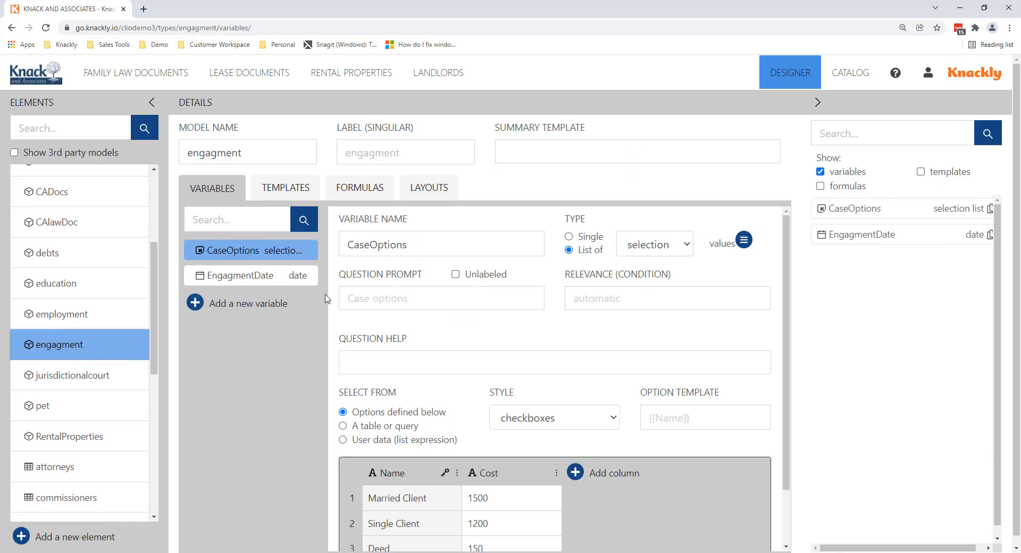
{"action": "left_click", "coordinate": [666, 421]}
{"action": "type", "text": "{[Nam"}
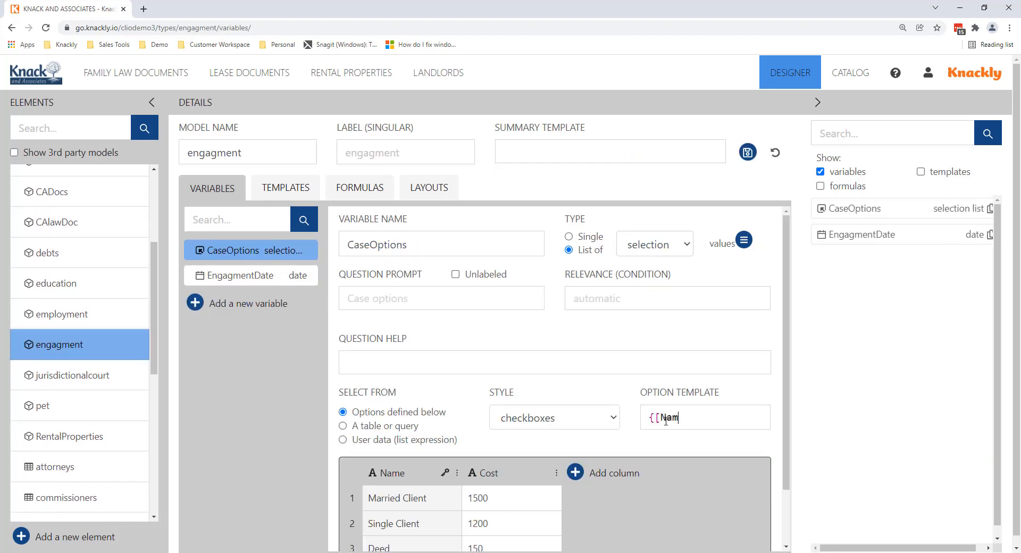
{"action": "type", "text": "e]}: ${[Cost"}
{"action": "type", "text": "}"}
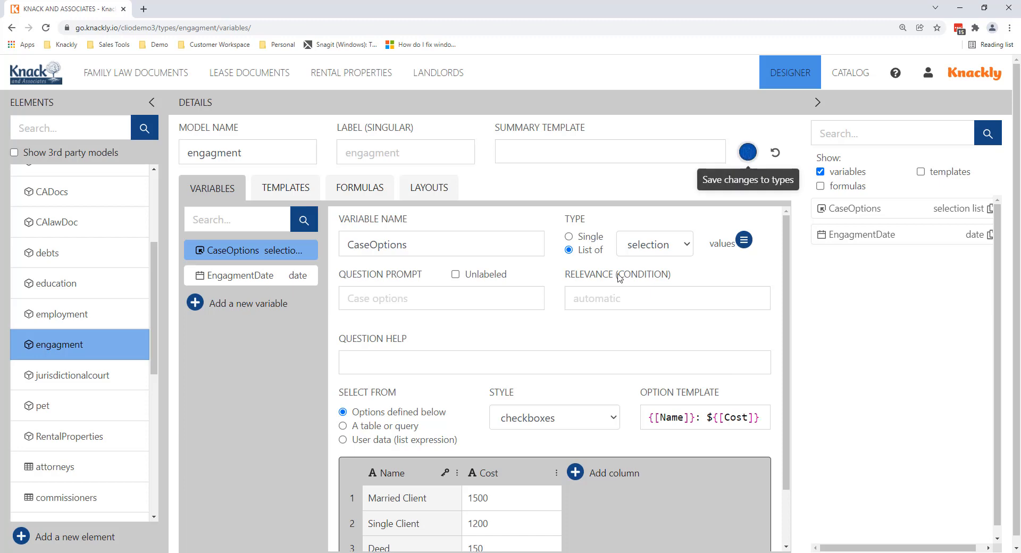
{"action": "left_click", "coordinate": [748, 153]}
Reopen the first family law record's Statutory Forms interview and check the case option labels in the Engagement entry.
{"action": "left_click", "coordinate": [177, 74]}
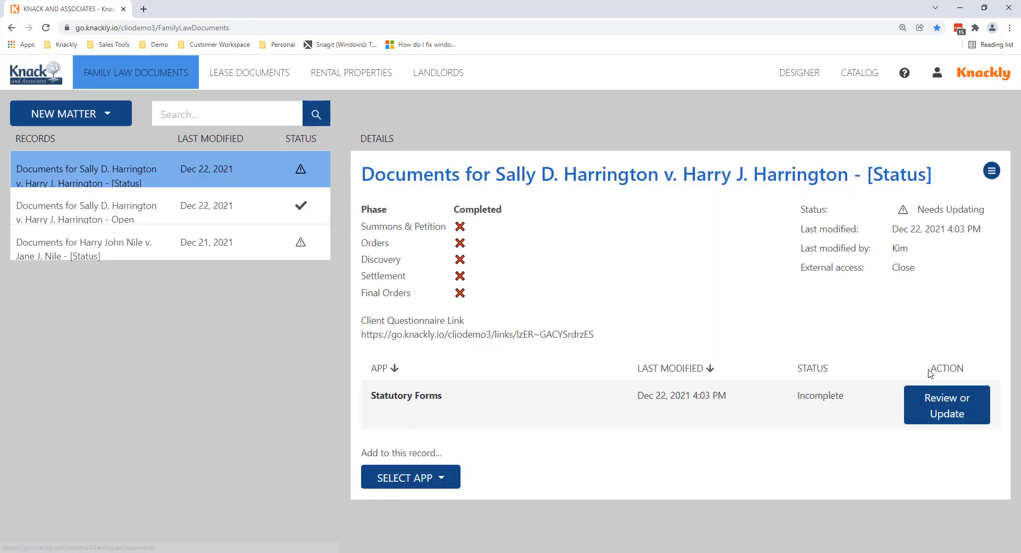
{"action": "left_click", "coordinate": [952, 408]}
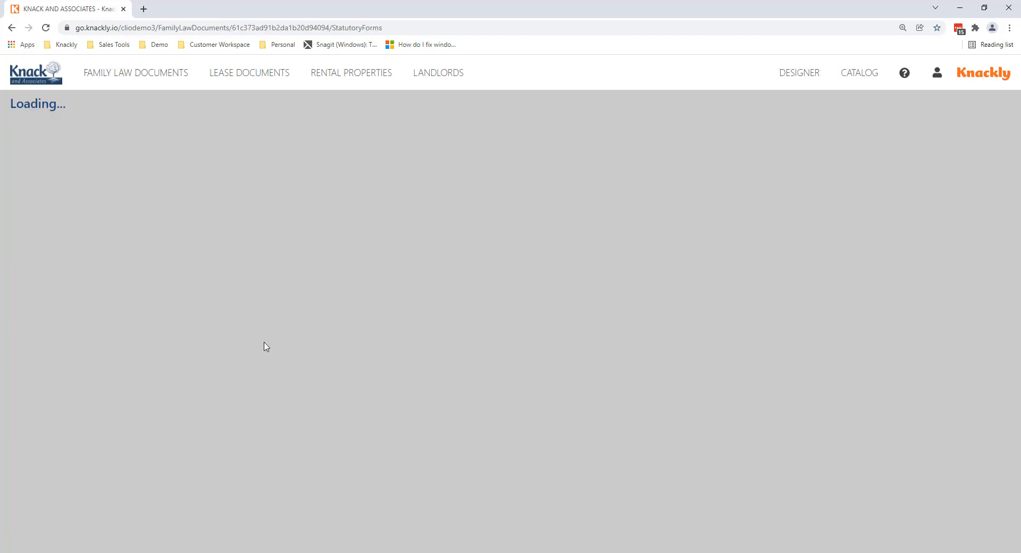
{"action": "scroll", "coordinate": [208, 402], "scroll_direction": "down", "scroll_amount": 11}
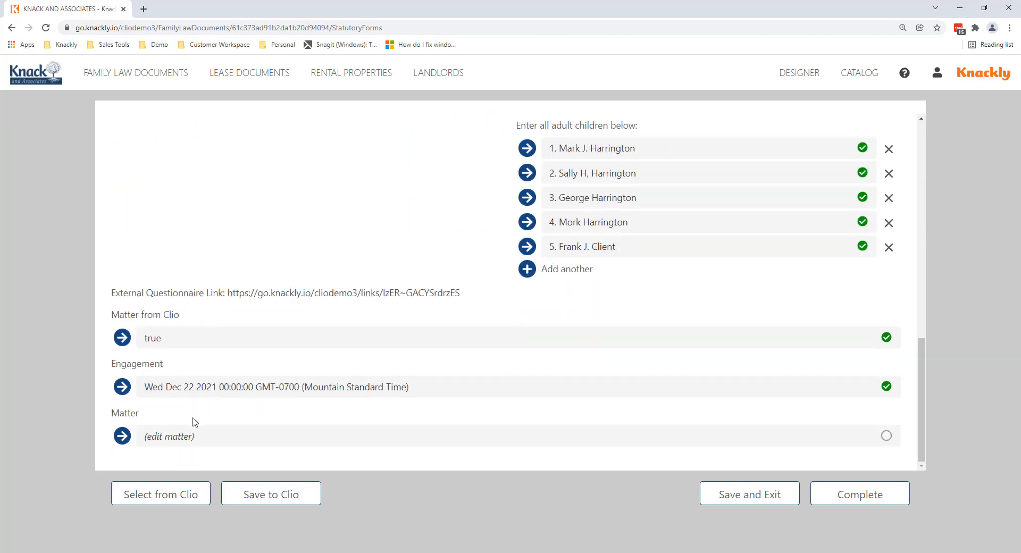
{"action": "left_click", "coordinate": [123, 387]}
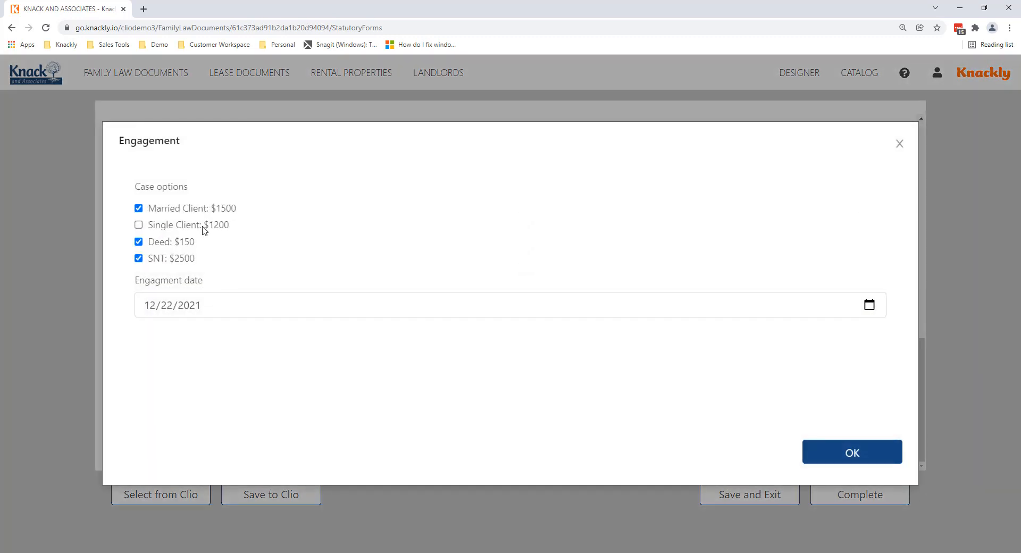
Remove Deed from the case options, accept the Engagement entry and complete the interview.
{"action": "left_click", "coordinate": [139, 242]}
{"action": "left_click", "coordinate": [851, 456]}
{"action": "left_click", "coordinate": [851, 495]}
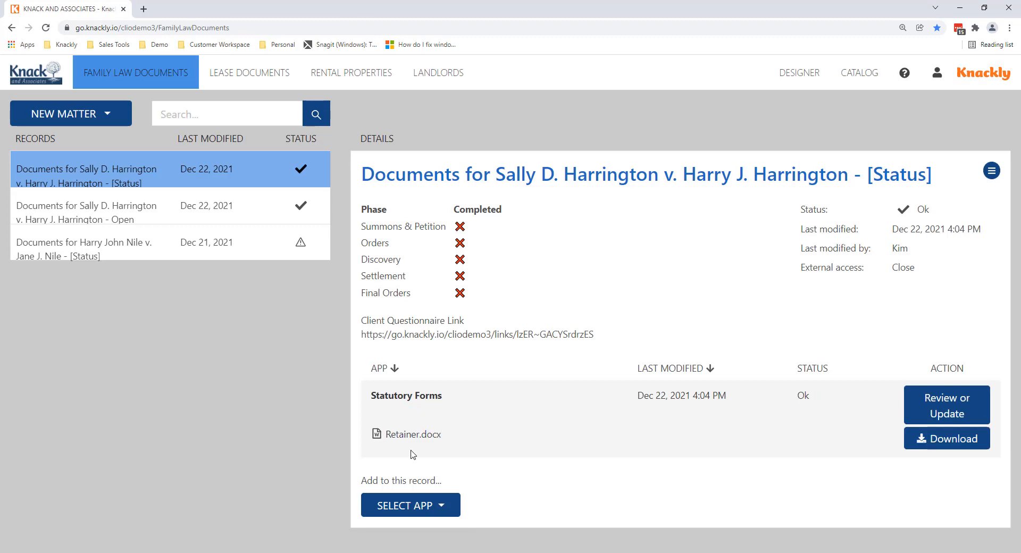
Download and open the generated Retainer.docx, check its Fees table and close the document.
{"action": "left_click", "coordinate": [419, 454]}
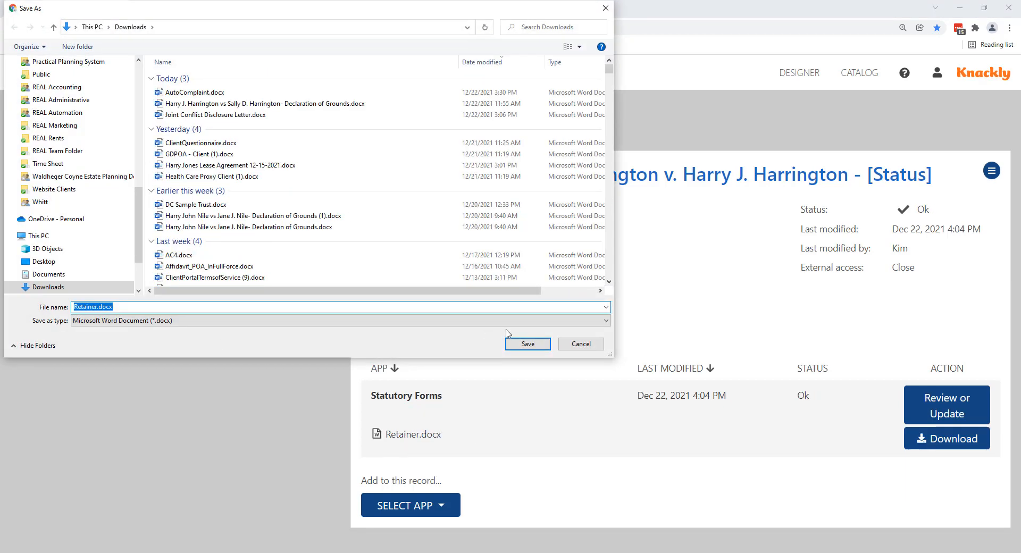
{"action": "left_click", "coordinate": [517, 350]}
{"action": "left_click", "coordinate": [32, 538]}
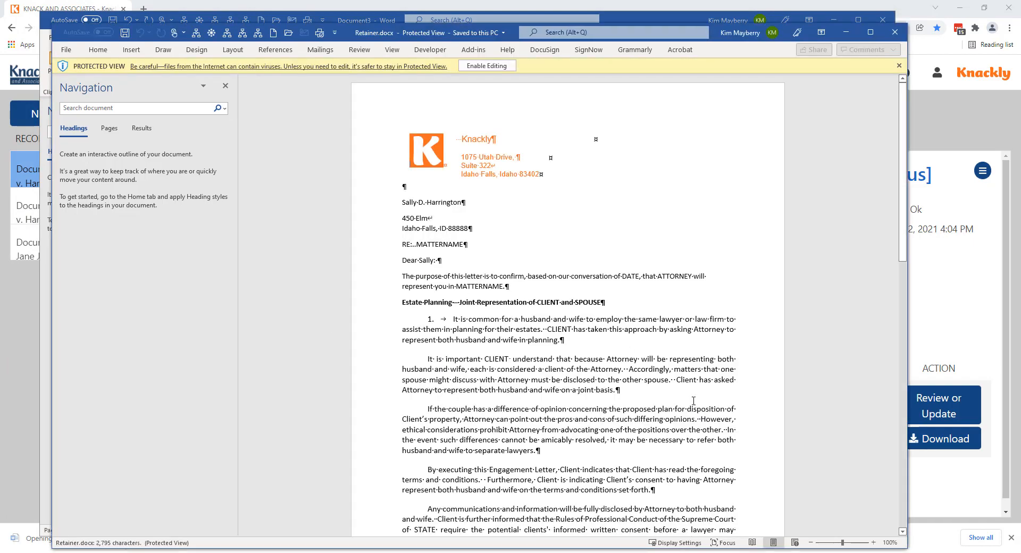
{"action": "scroll", "coordinate": [628, 407], "scroll_direction": "down", "scroll_amount": 2}
{"action": "scroll", "coordinate": [628, 407], "scroll_direction": "down", "scroll_amount": 8}
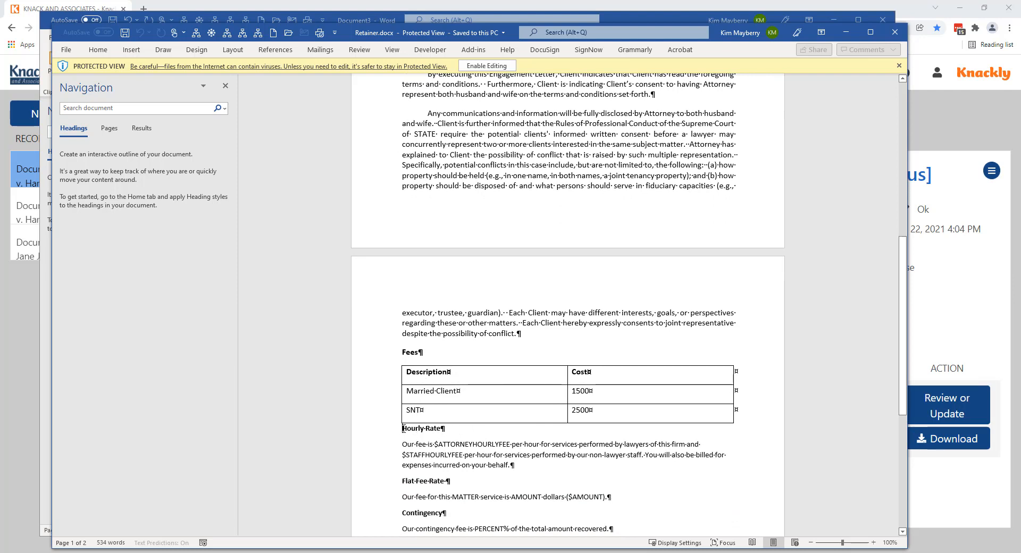
{"action": "left_click", "coordinate": [588, 416]}
{"action": "left_click", "coordinate": [895, 32]}
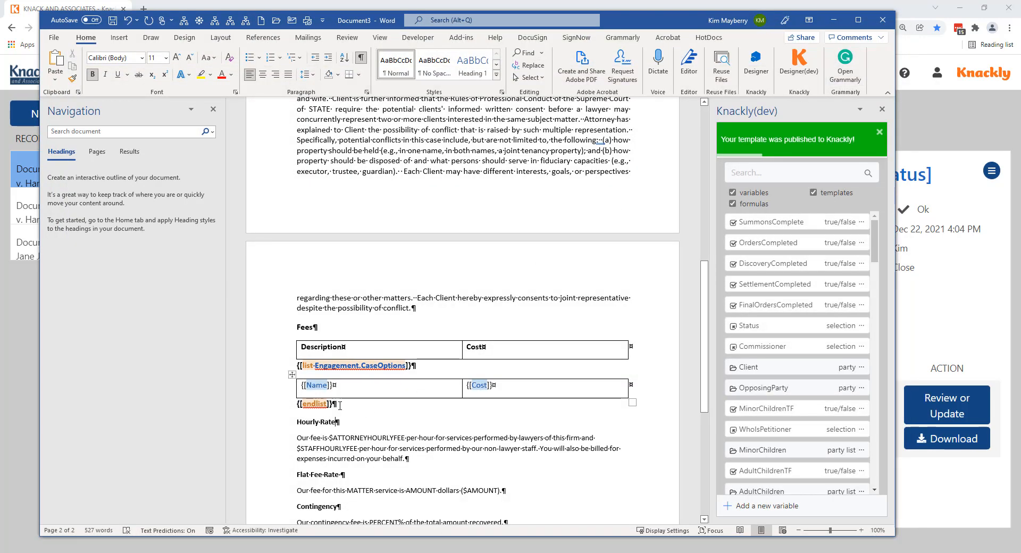
Return to Knackly's designer in the browser and open the TotalRetainer formula of the FamilyLawDocuments model.
{"action": "left_click", "coordinate": [932, 55]}
{"action": "left_click", "coordinate": [795, 80]}
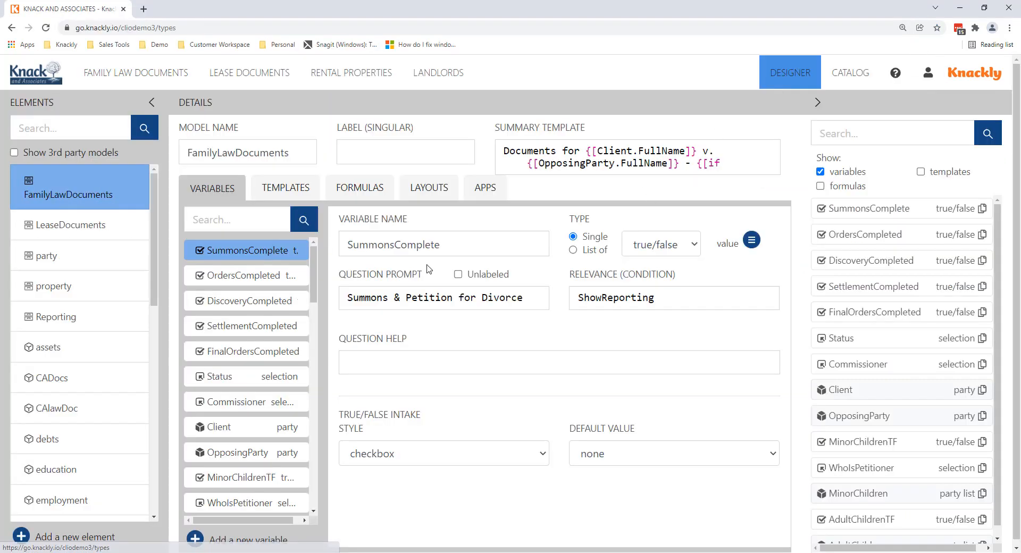
{"action": "left_click", "coordinate": [360, 201]}
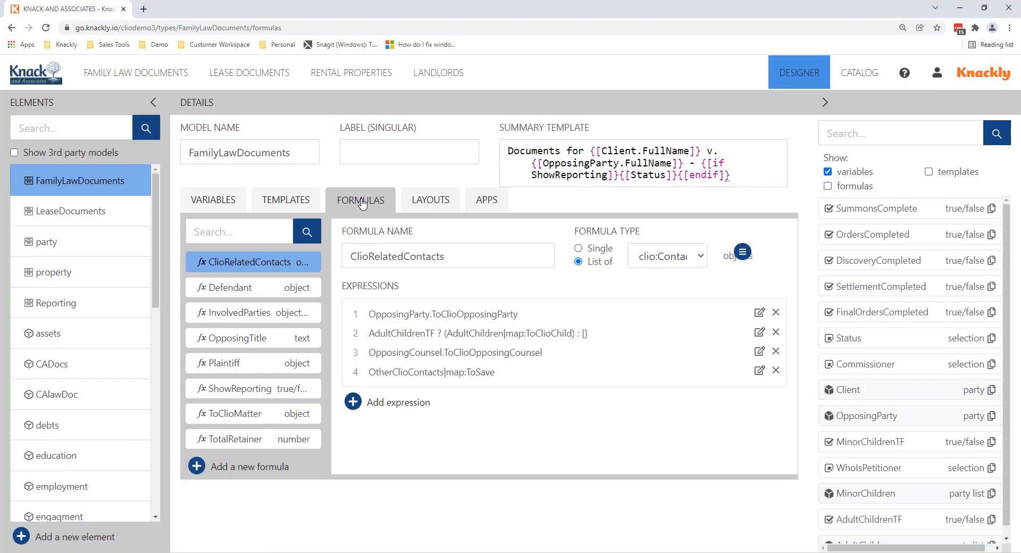
{"action": "left_click", "coordinate": [256, 446]}
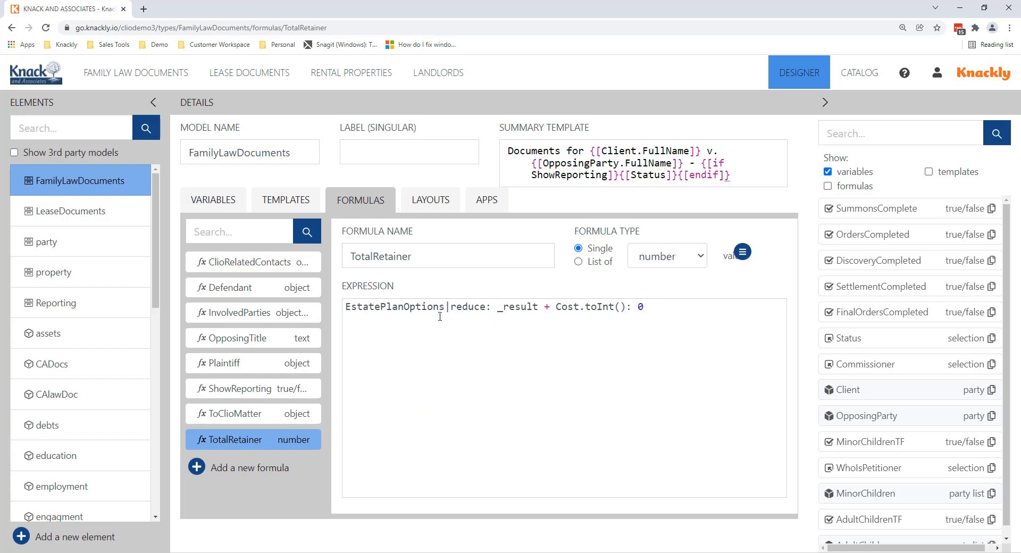
Replace EstatePlanOptions with Engagement at the start of the TotalRetainer expression.
{"action": "left_click_drag", "start_coordinate": [445, 306], "coordinate": [334, 309]}
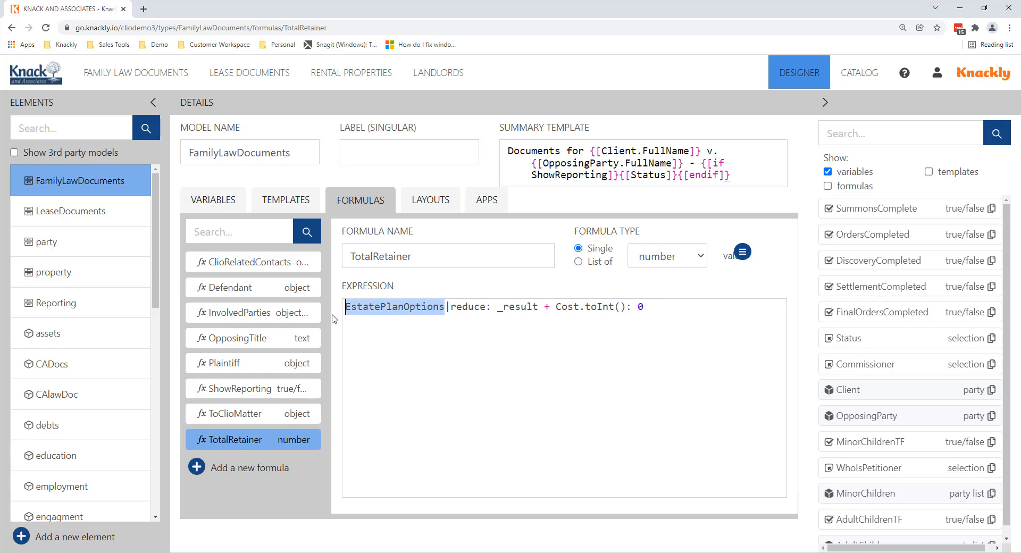
{"action": "key", "text": "BackSpace"}
{"action": "type", "text": "Eng"}
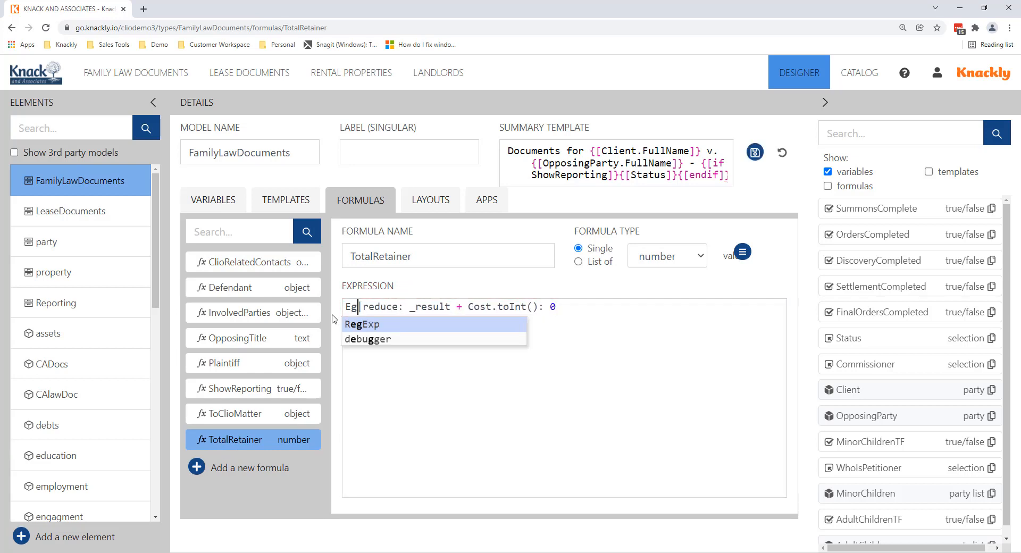
{"action": "type", "text": "agement"}
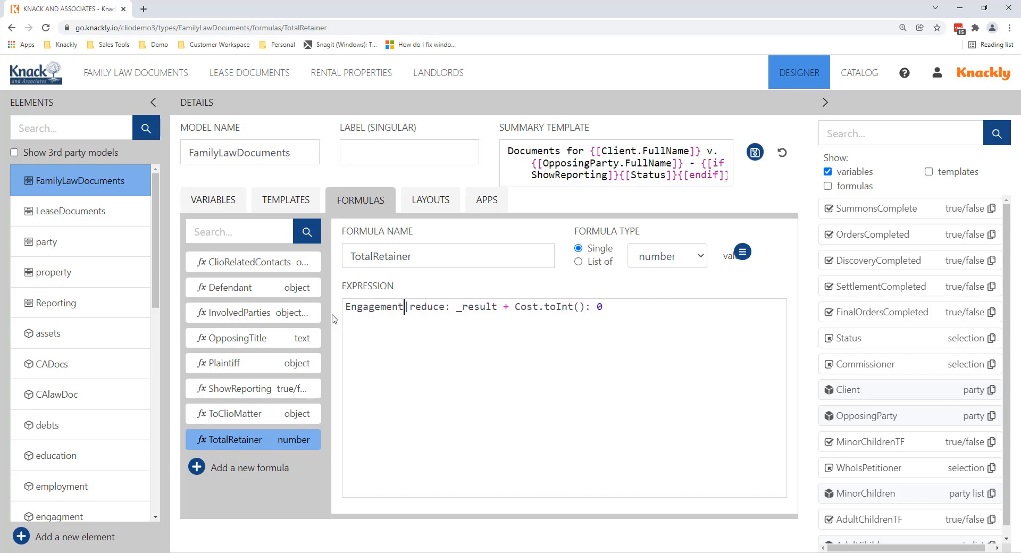
Copy the Engagement variable's reference and paste it over the word Engagement in the TotalRetainer expression.
{"action": "scroll", "coordinate": [899, 393], "scroll_direction": "down", "scroll_amount": 6}
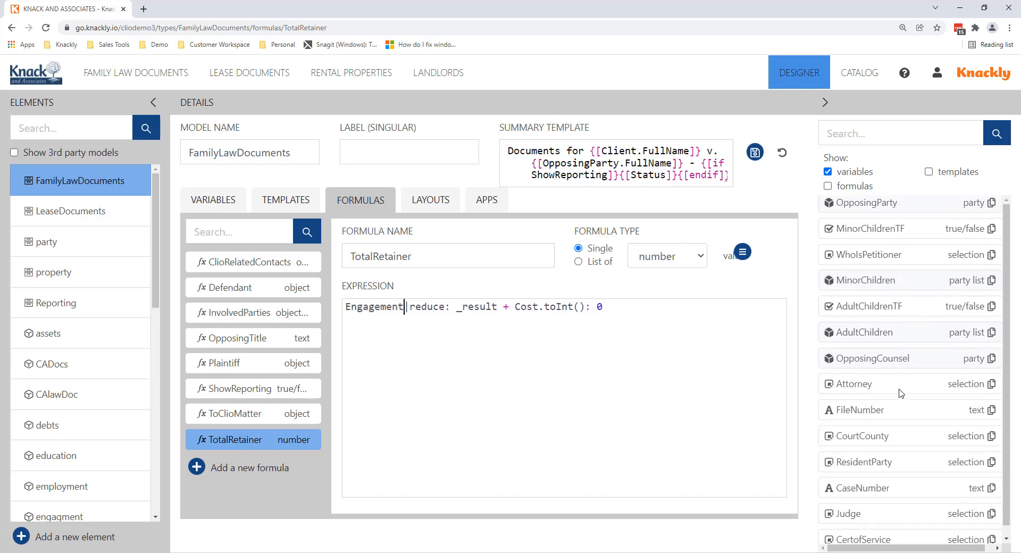
{"action": "scroll", "coordinate": [901, 392], "scroll_direction": "down", "scroll_amount": 5}
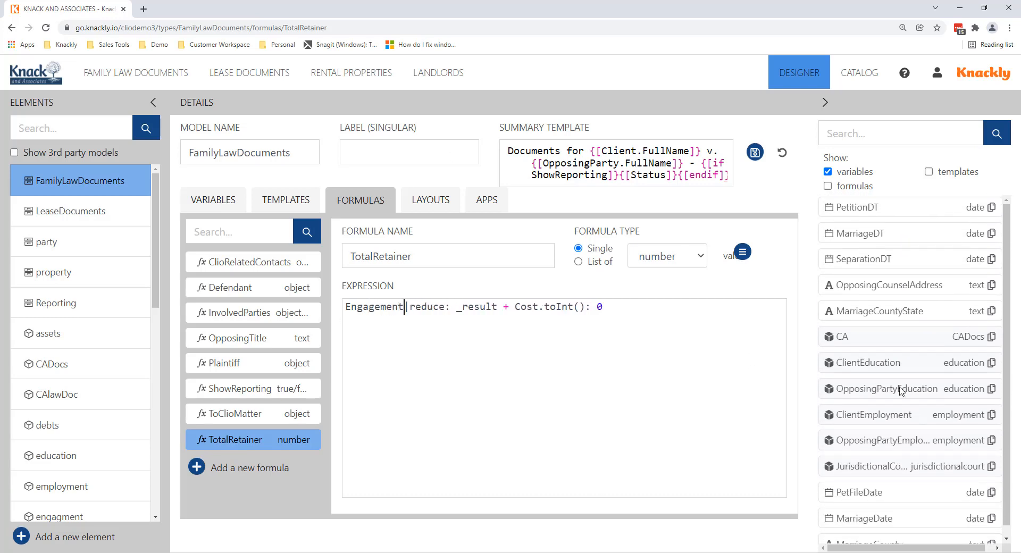
{"action": "scroll", "coordinate": [901, 392], "scroll_direction": "down", "scroll_amount": 6}
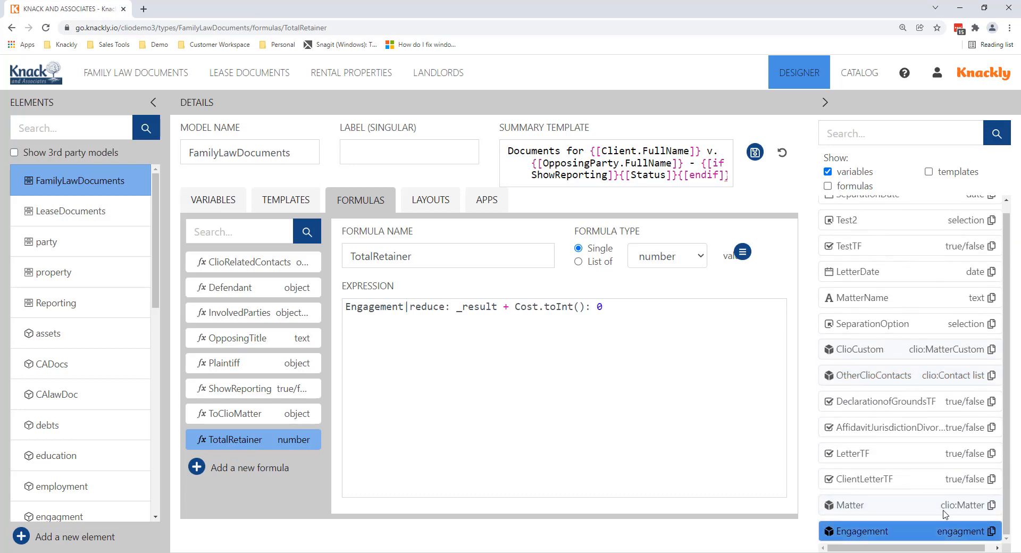
{"action": "left_click", "coordinate": [992, 531]}
{"action": "double_click", "coordinate": [377, 311]}
{"action": "key", "text": "ctrl+v"}
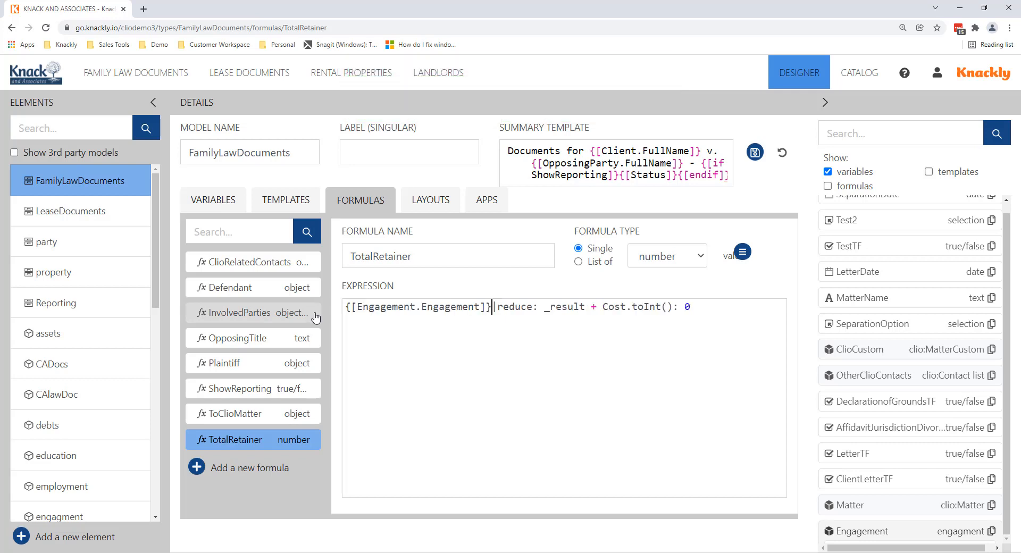
Trim the pasted reference, including its brackets, so the expression starts with Engagement. directly before |reduce.
{"action": "key", "text": "BackSpace"}
{"action": "key", "text": "BackSpace"}
{"action": "key", "text": "BackSpace"}
{"action": "key", "text": "BackSpace"}
{"action": "key", "text": "BackSpace"}
{"action": "key", "text": "BackSpace"}
{"action": "key", "text": "BackSpace"}
{"action": "key", "text": "BackSpace"}
{"action": "key", "text": "BackSpace"}
{"action": "key", "text": "BackSpace"}
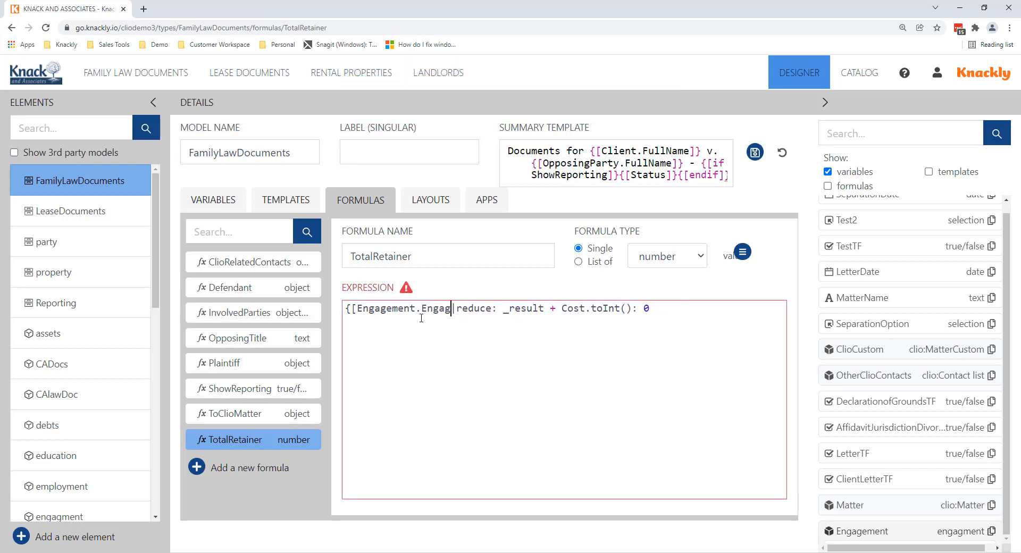
{"action": "key", "text": "BackSpace"}
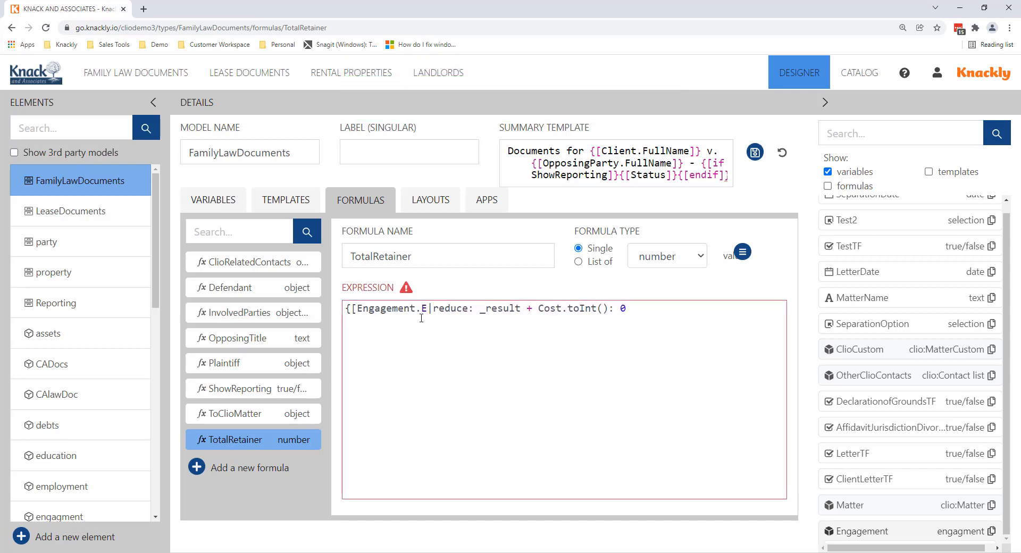
{"action": "key", "text": "BackSpace"}
{"action": "key", "text": "Left"}
{"action": "key", "text": "Left"}
{"action": "key", "text": "Left"}
{"action": "key", "text": "Left"}
{"action": "key", "text": "Left"}
{"action": "key", "text": "Left"}
{"action": "key", "text": "Left"}
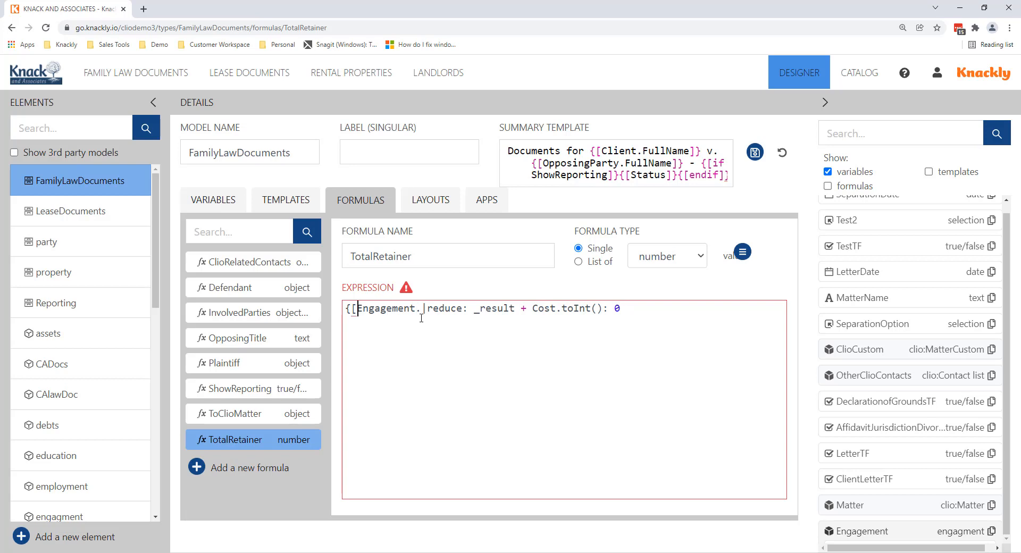
{"action": "key", "text": "BackSpace"}
{"action": "key", "text": "BackSpace"}
Insert the CaseOptions variable reference and remove the extra brackets and text so the expression starts with Engagement.CaseOptions|reduce.
{"action": "scroll", "coordinate": [927, 472], "scroll_direction": "down", "scroll_amount": 2}
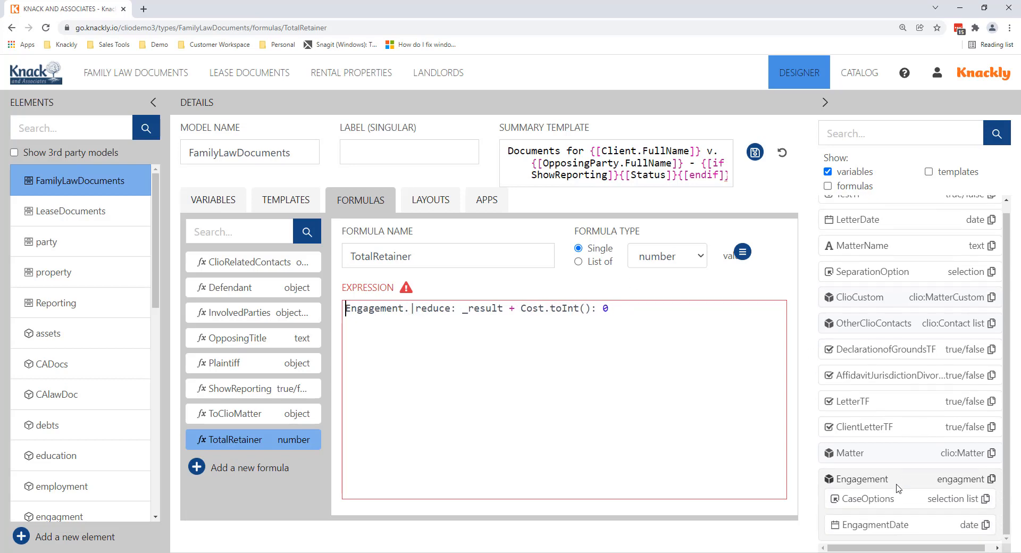
{"action": "left_click", "coordinate": [985, 499]}
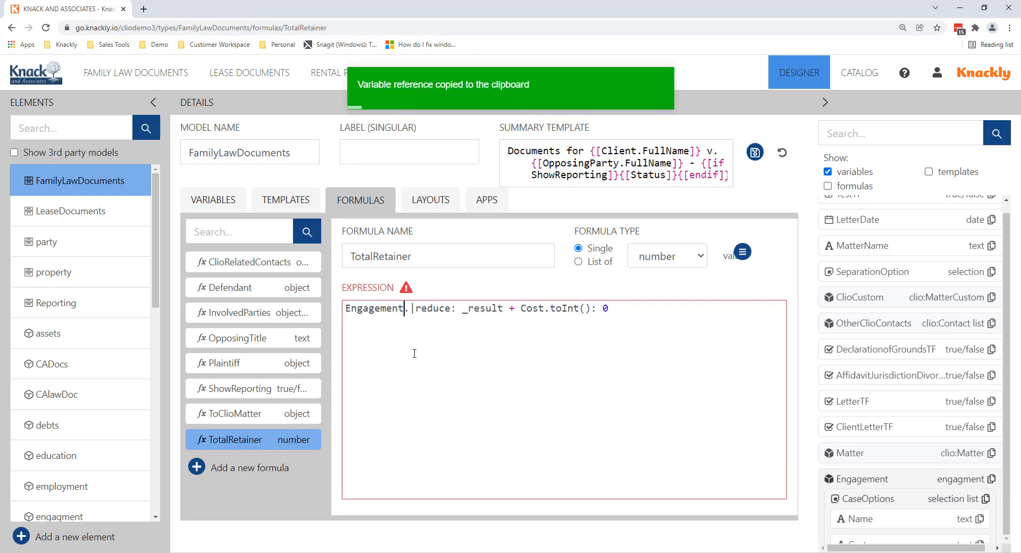
{"action": "key", "text": "ctrl+v"}
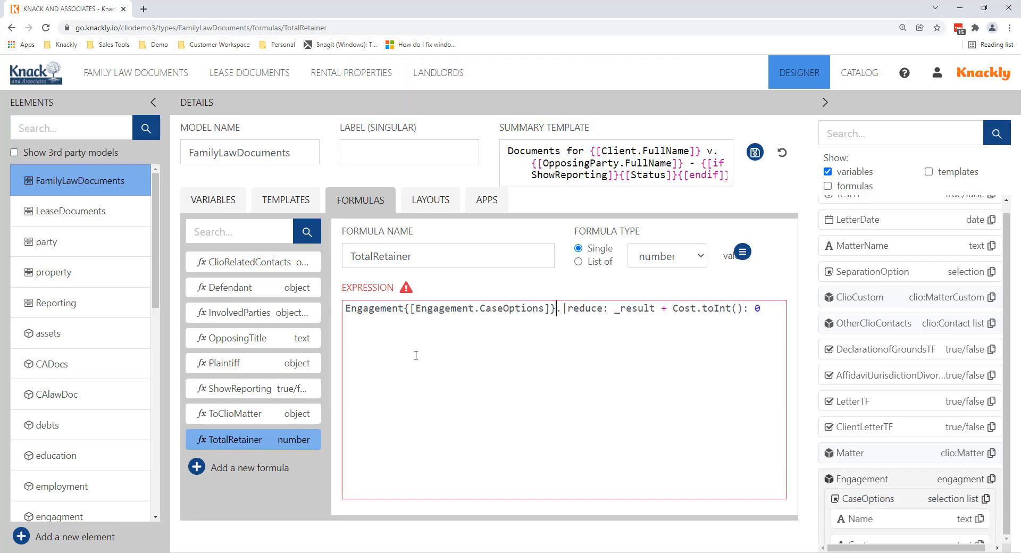
{"action": "key", "text": "BackSpace"}
{"action": "key", "text": "BackSpace"}
{"action": "key", "text": "Delete"}
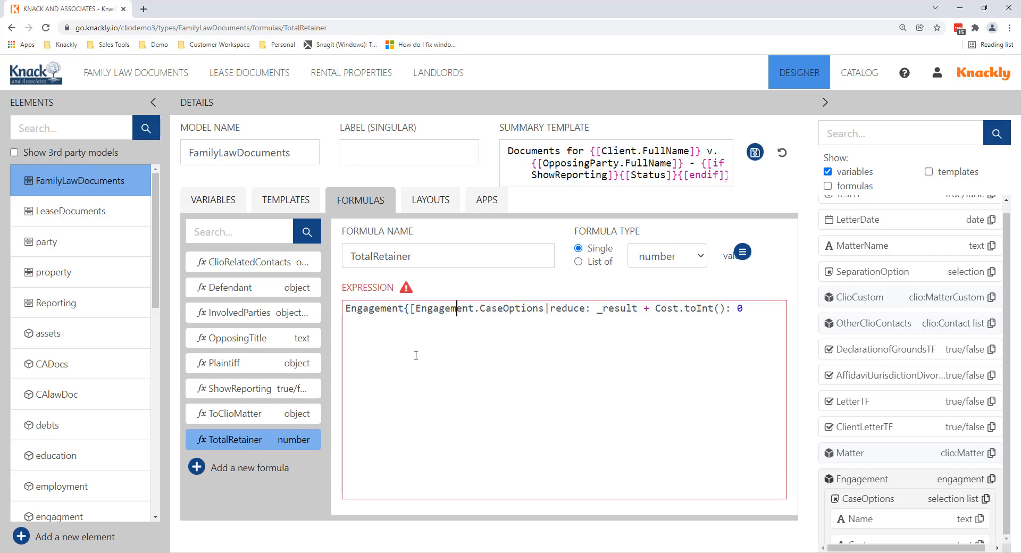
{"action": "key", "text": "BackSpace"}
{"action": "key", "text": "BackSpace"}
{"action": "key", "text": "BackSpace"}
{"action": "key", "text": "BackSpace"}
{"action": "key", "text": "BackSpace"}
{"action": "key", "text": "BackSpace"}
{"action": "key", "text": "BackSpace"}
{"action": "key", "text": "BackSpace"}
{"action": "key", "text": "BackSpace"}
{"action": "key", "text": "BackSpace"}
{"action": "key", "text": "BackSpace"}
{"action": "key", "text": "BackSpace"}
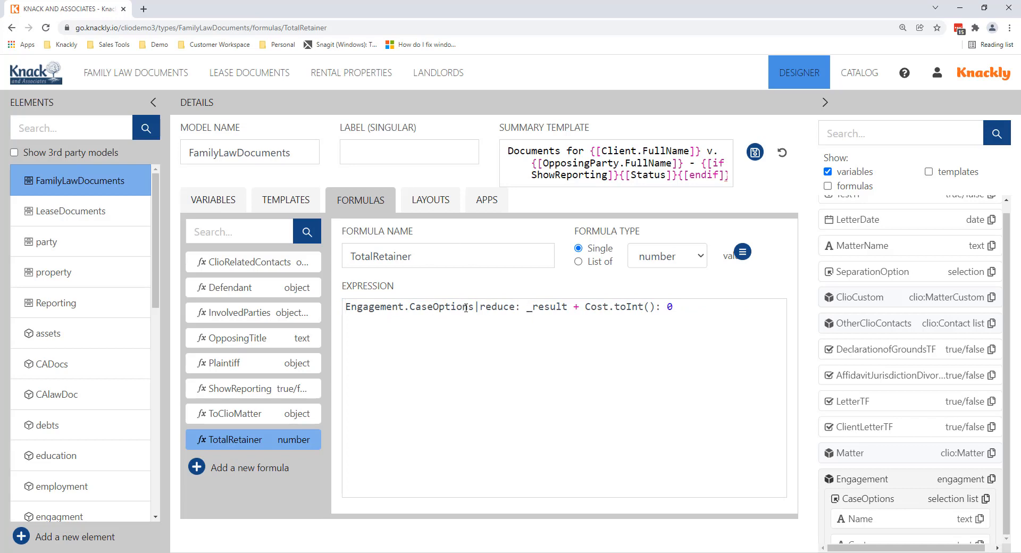
Review the reduce, _result and Cost.toInt() parts of the expression and save the FamilyLawDocuments model.
{"action": "left_click_drag", "start_coordinate": [477, 307], "coordinate": [521, 307]}
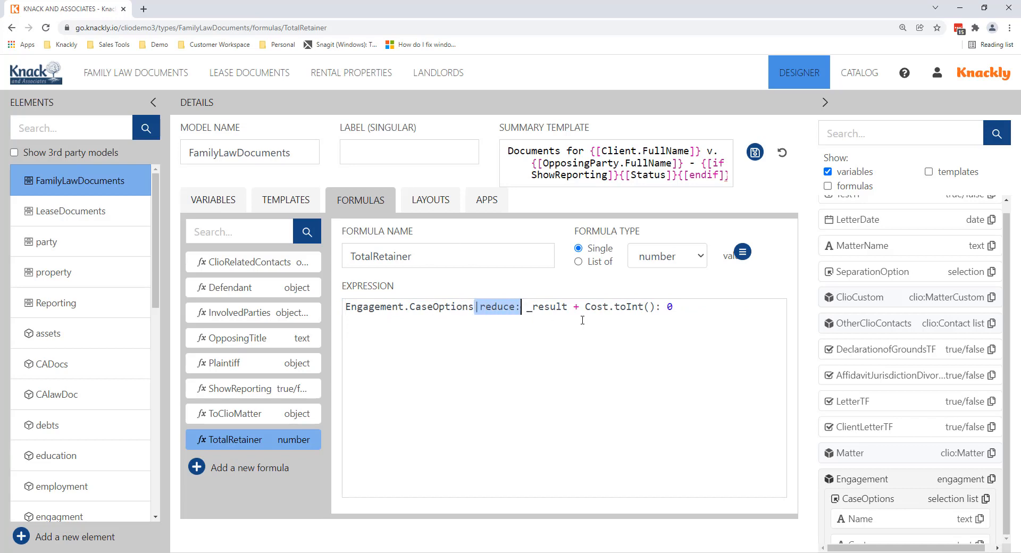
{"action": "left_click_drag", "start_coordinate": [585, 307], "coordinate": [649, 307]}
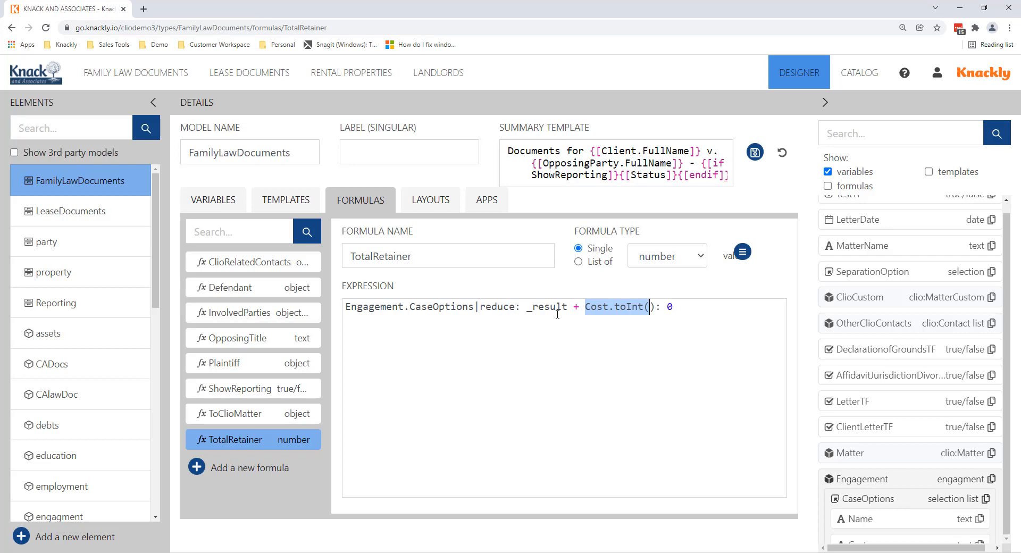
{"action": "left_click_drag", "start_coordinate": [481, 308], "coordinate": [520, 309]}
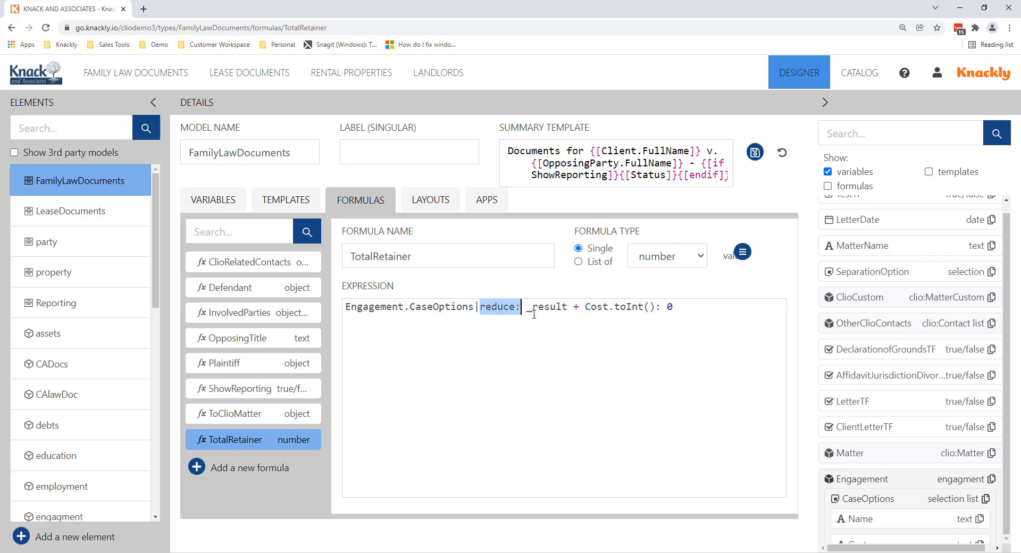
{"action": "left_click", "coordinate": [532, 309]}
{"action": "left_click_drag", "start_coordinate": [531, 308], "coordinate": [569, 311]}
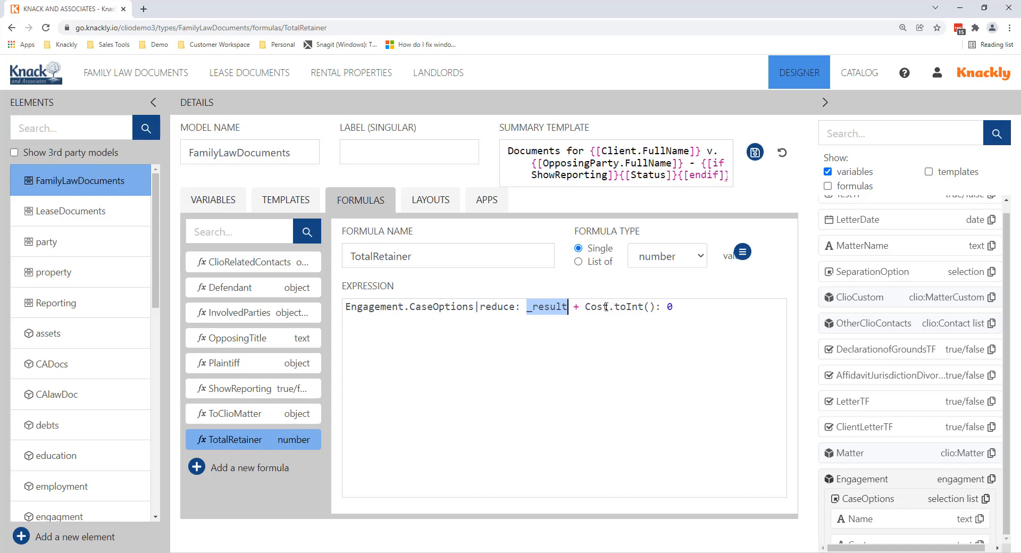
{"action": "left_click_drag", "start_coordinate": [616, 307], "coordinate": [656, 310]}
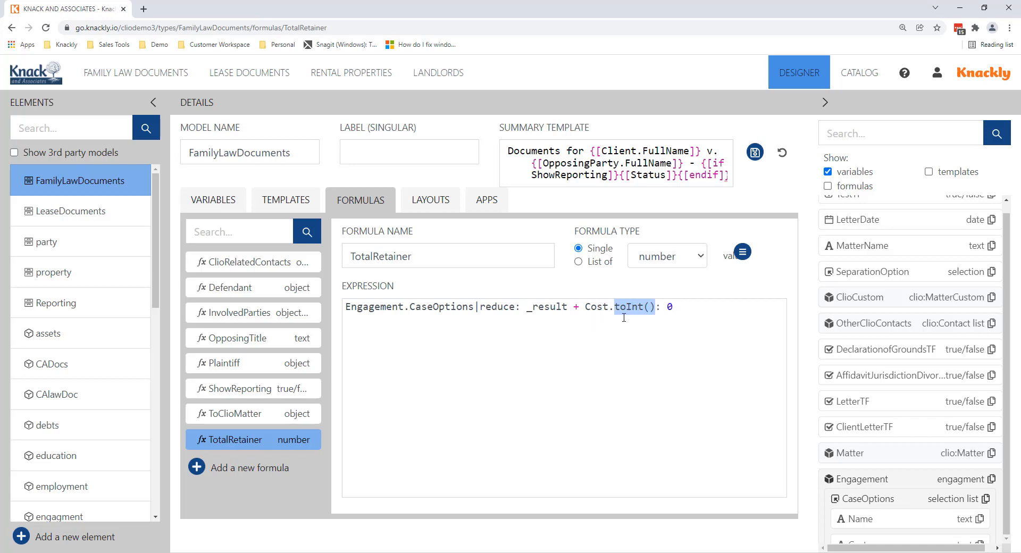
{"action": "left_click", "coordinate": [754, 154]}
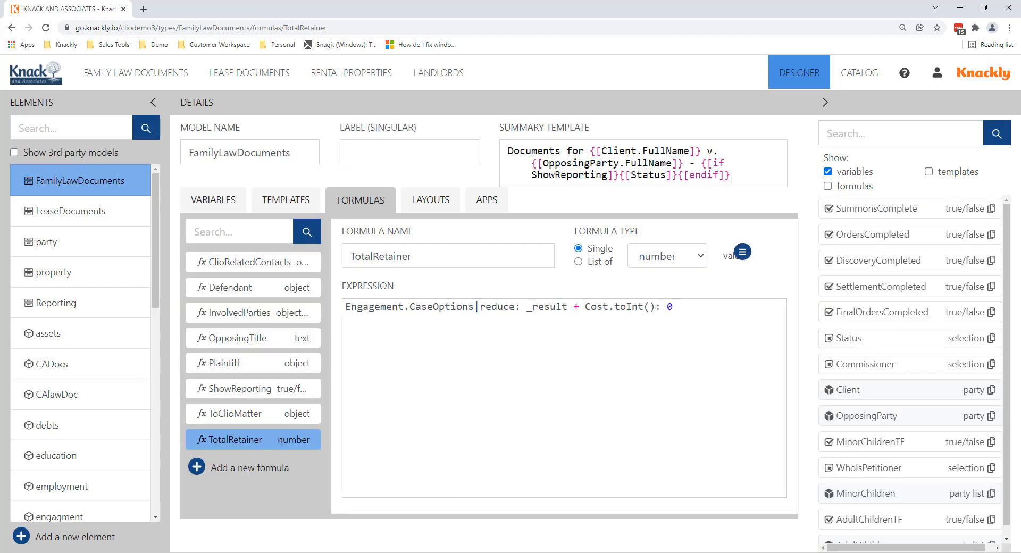
Switch to the Word retainer template and copy the Name and Cost table row onto a new line below endlist.
{"action": "left_click", "coordinate": [327, 552]}
{"action": "left_click", "coordinate": [381, 533]}
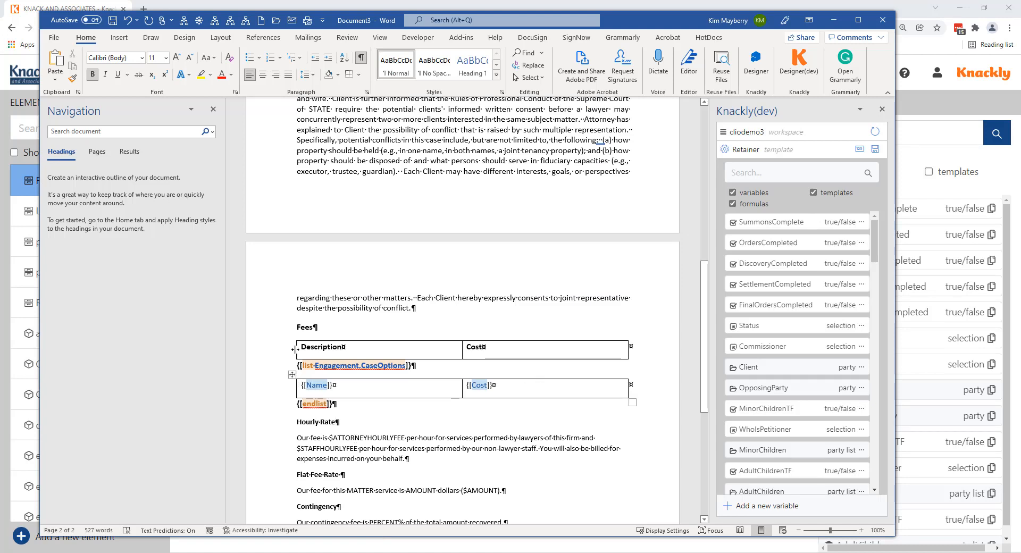
{"action": "left_click", "coordinate": [293, 375]}
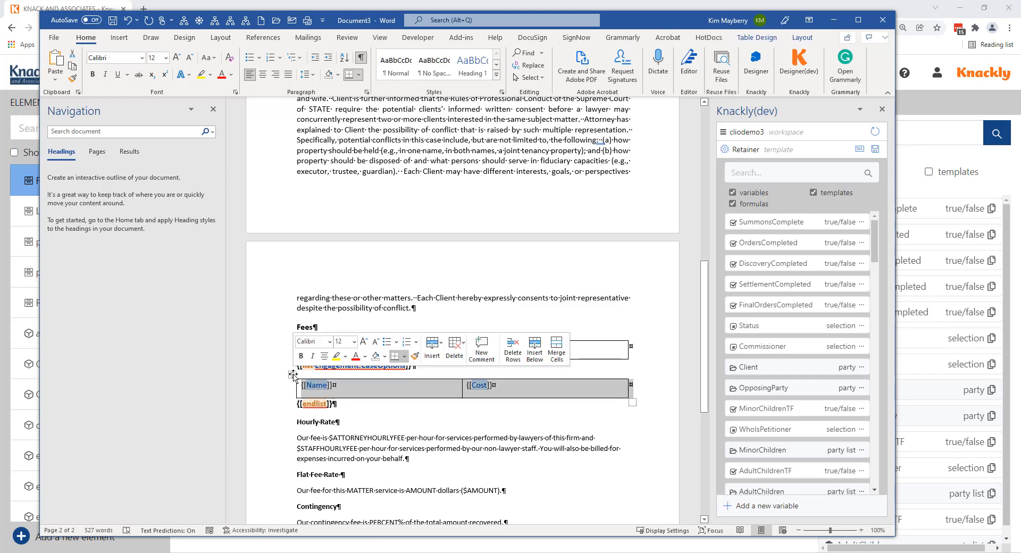
{"action": "left_click", "coordinate": [348, 408]}
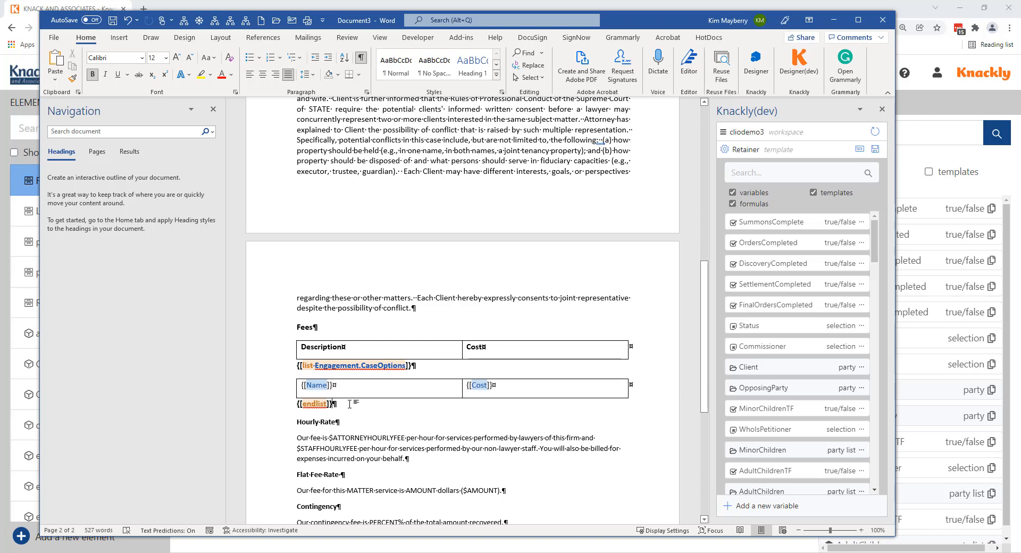
{"action": "key", "text": "Return"}
{"action": "key", "text": "ctrl+v"}
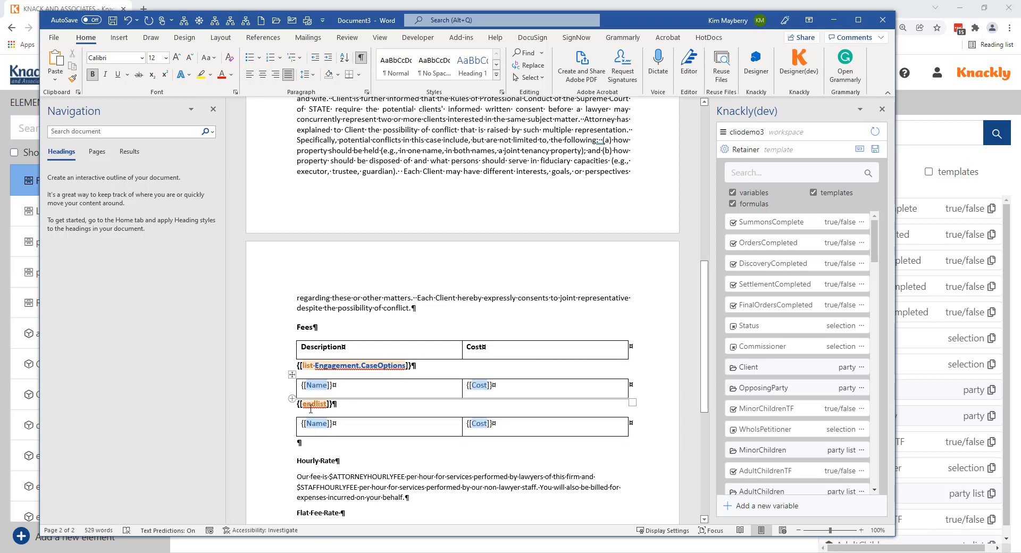
In the copied table row, delete the Name field and replace Cost with TotalRetainer formatted with comma and two decimals.
{"action": "left_click_drag", "start_coordinate": [334, 426], "coordinate": [288, 426]}
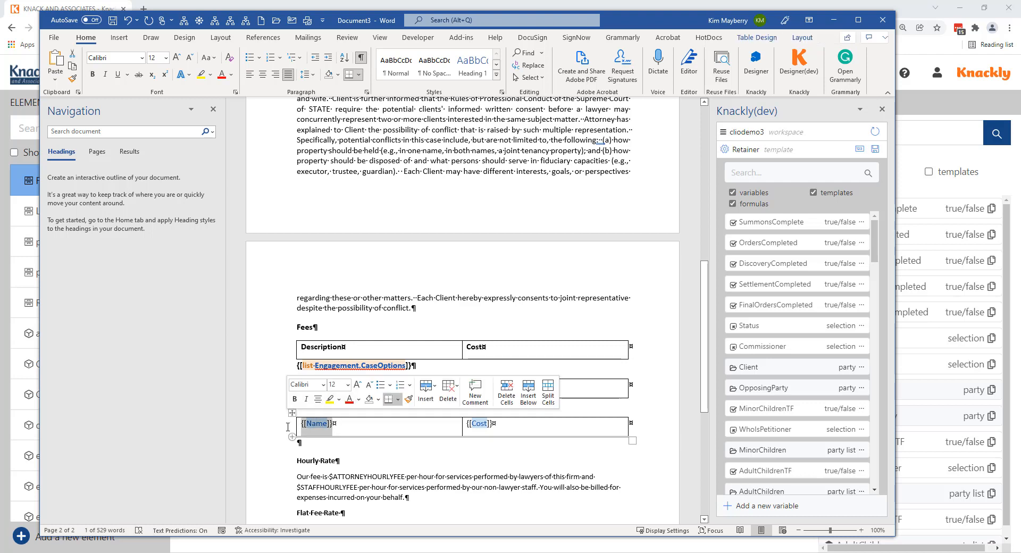
{"action": "key", "text": "Delete"}
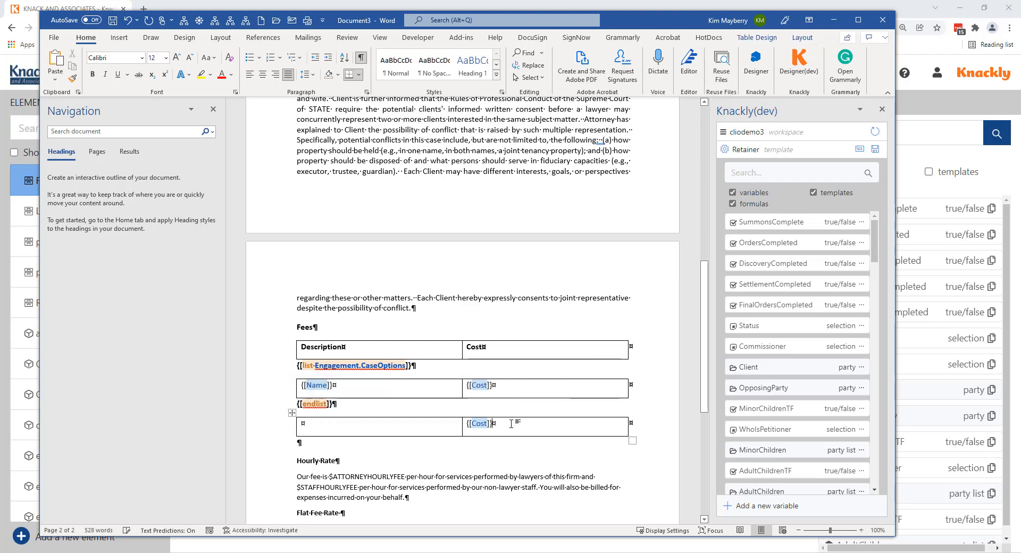
{"action": "left_click_drag", "start_coordinate": [512, 424], "coordinate": [471, 424]}
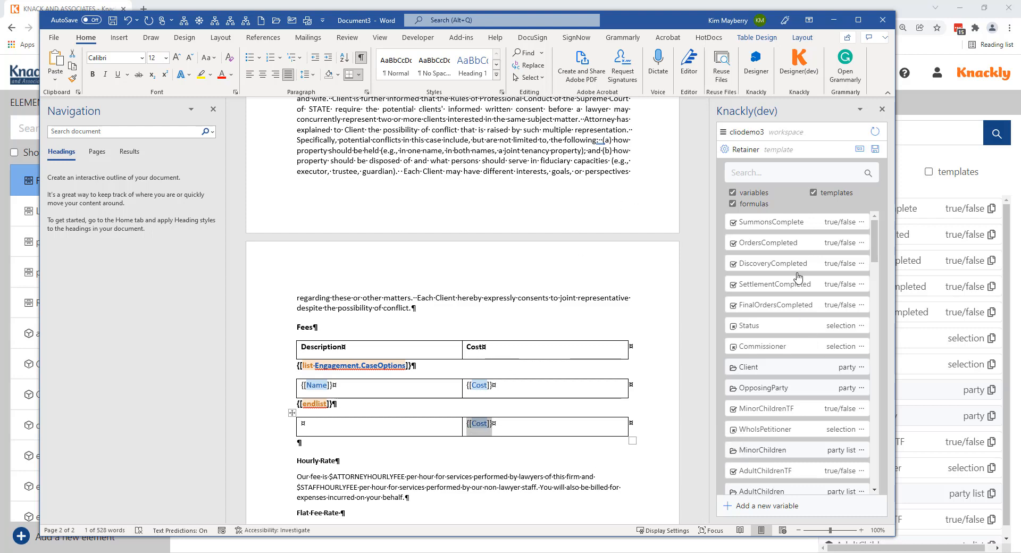
{"action": "scroll", "coordinate": [786, 409], "scroll_direction": "down", "scroll_amount": 1}
{"action": "scroll", "coordinate": [786, 409], "scroll_direction": "down", "scroll_amount": 20}
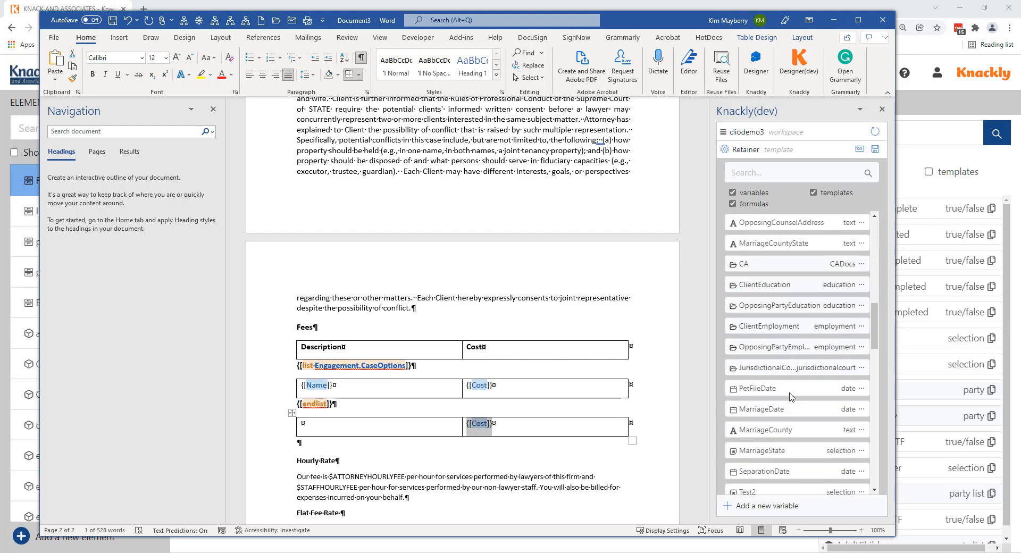
{"action": "scroll", "coordinate": [793, 399], "scroll_direction": "down", "scroll_amount": 5}
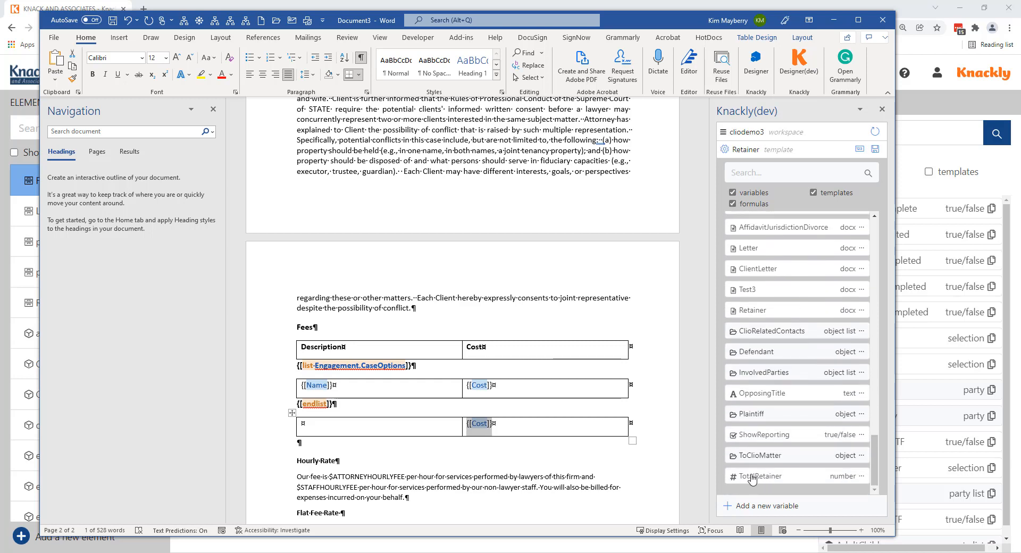
{"action": "left_click", "coordinate": [862, 476]}
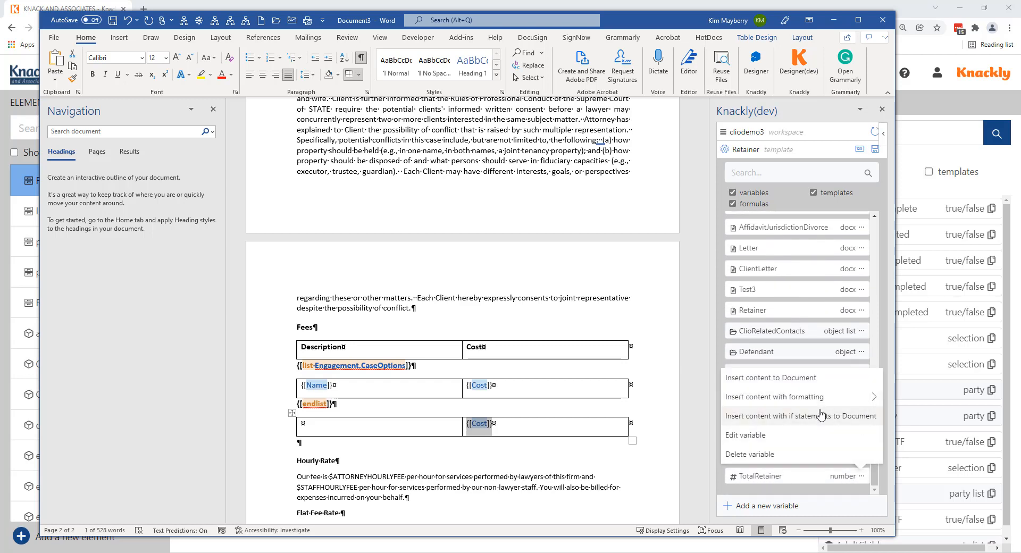
{"action": "mouse_move", "coordinate": [817, 398]}
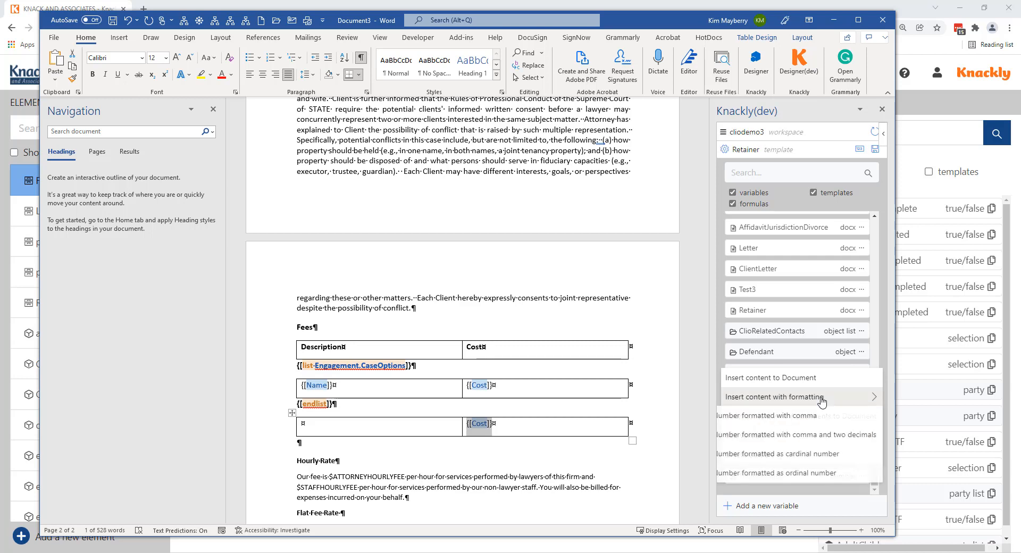
{"action": "left_click", "coordinate": [815, 436]}
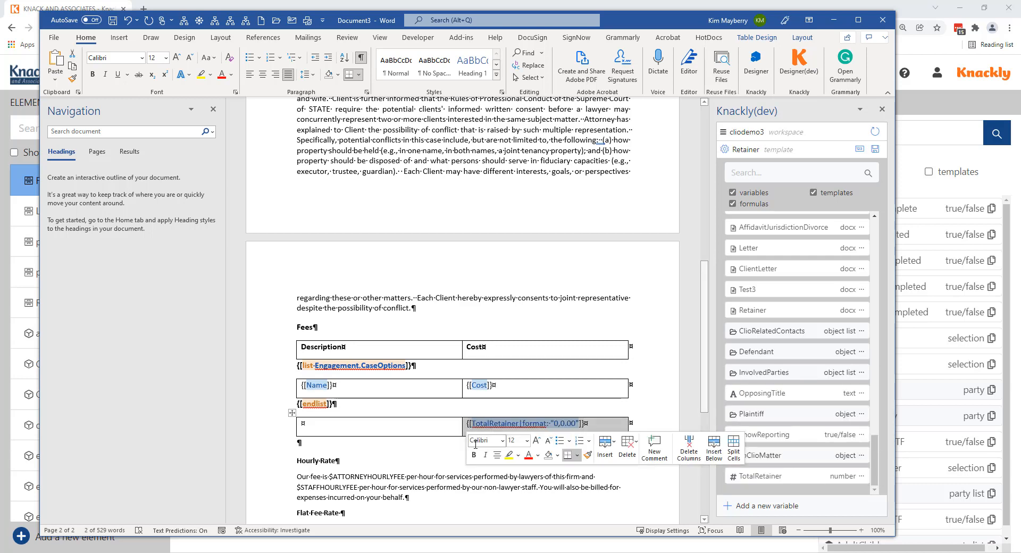
Add a dollar sign before the TotalRetainer and Cost fields in the fees table and save the Retainer template to Knackly.
{"action": "left_click", "coordinate": [469, 424]}
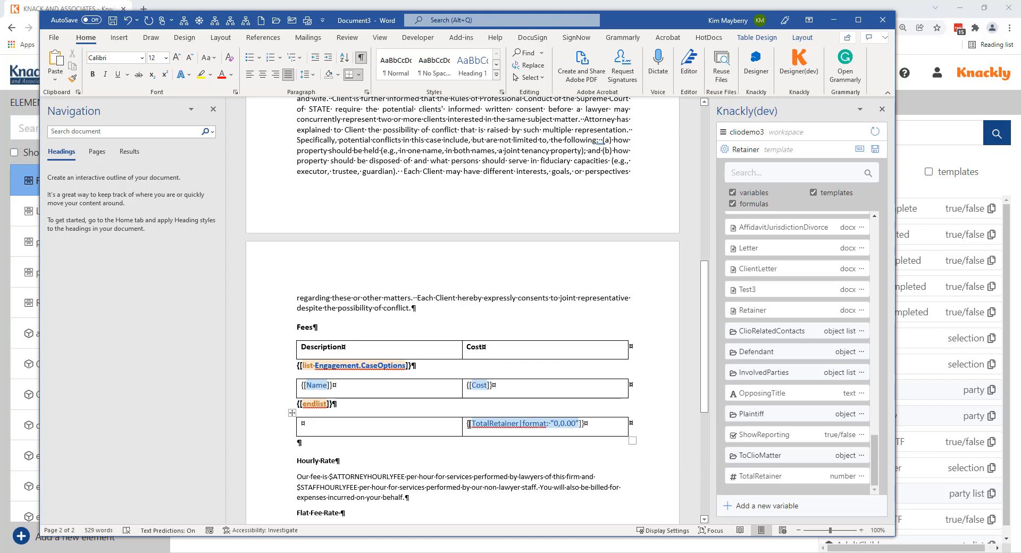
{"action": "type", "text": "$"}
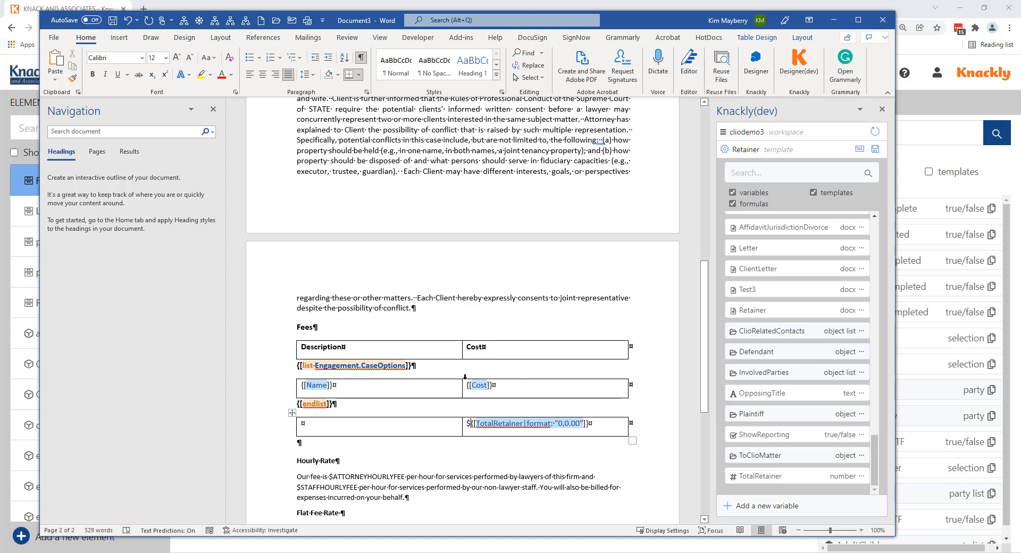
{"action": "left_click", "coordinate": [470, 385]}
{"action": "type", "text": "$"}
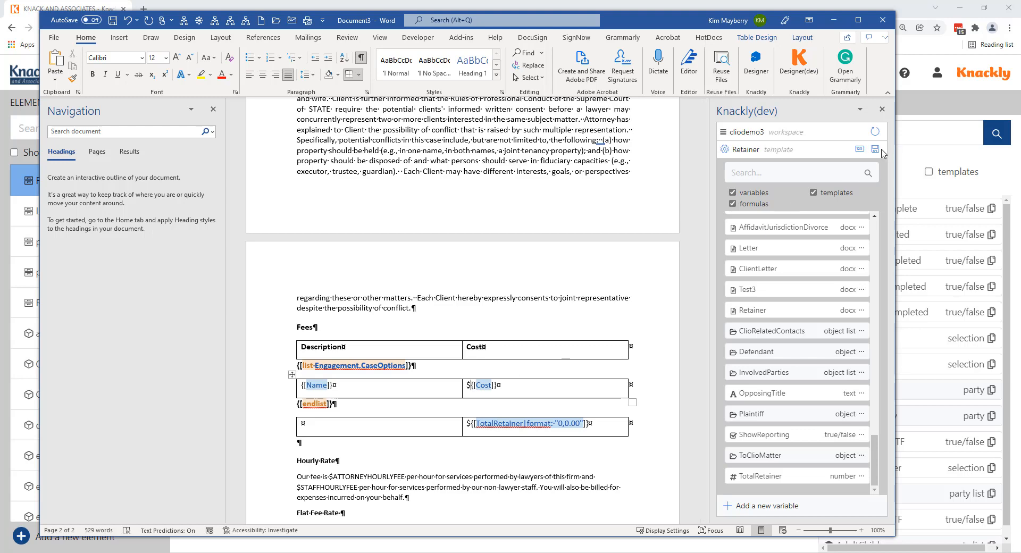
{"action": "left_click", "coordinate": [875, 132]}
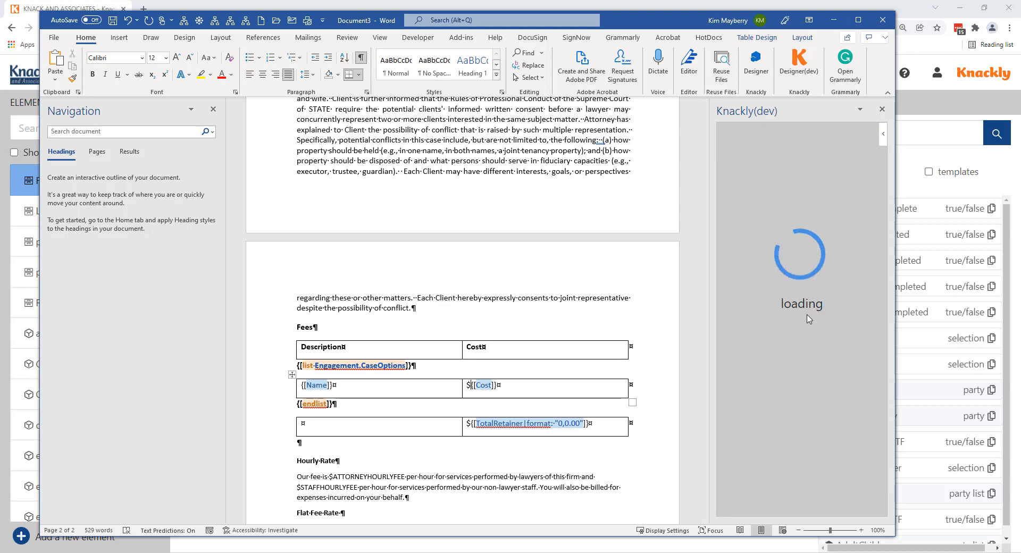
Switch to Knackly in the browser, open the family law matter's Statutory Forms interview, and confirm its Engagement entry with Married Client and SNT selected.
{"action": "left_click", "coordinate": [926, 110]}
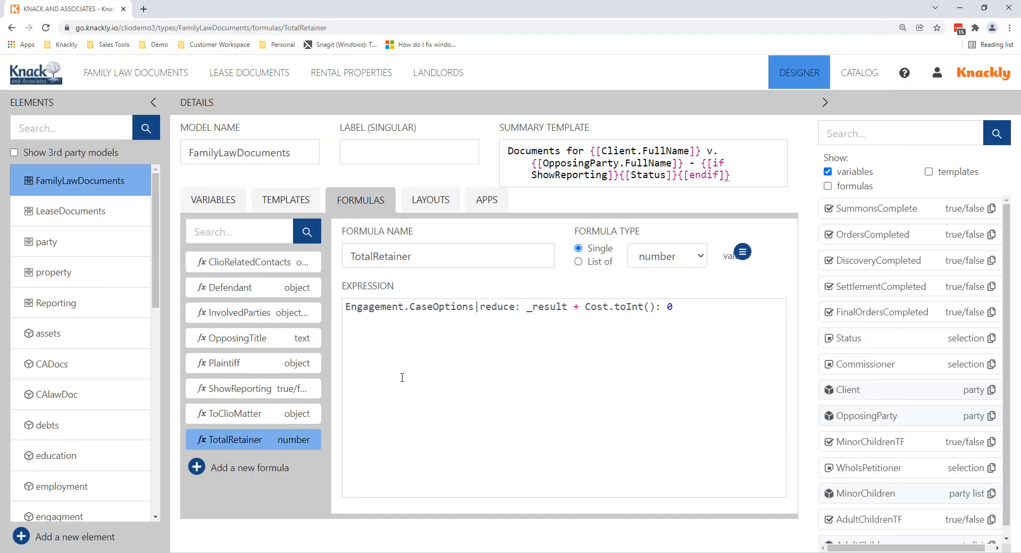
{"action": "left_click", "coordinate": [139, 73]}
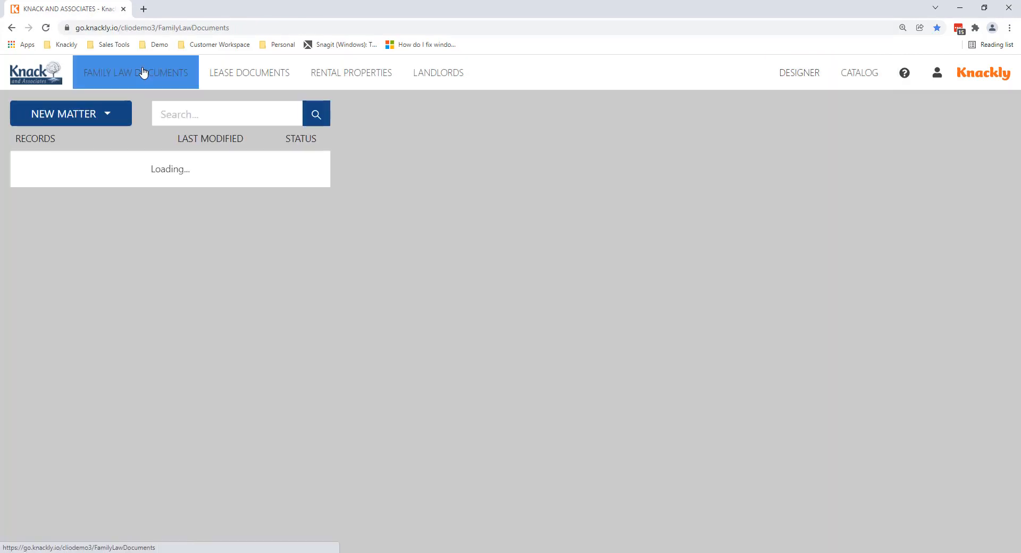
{"action": "left_click", "coordinate": [927, 402]}
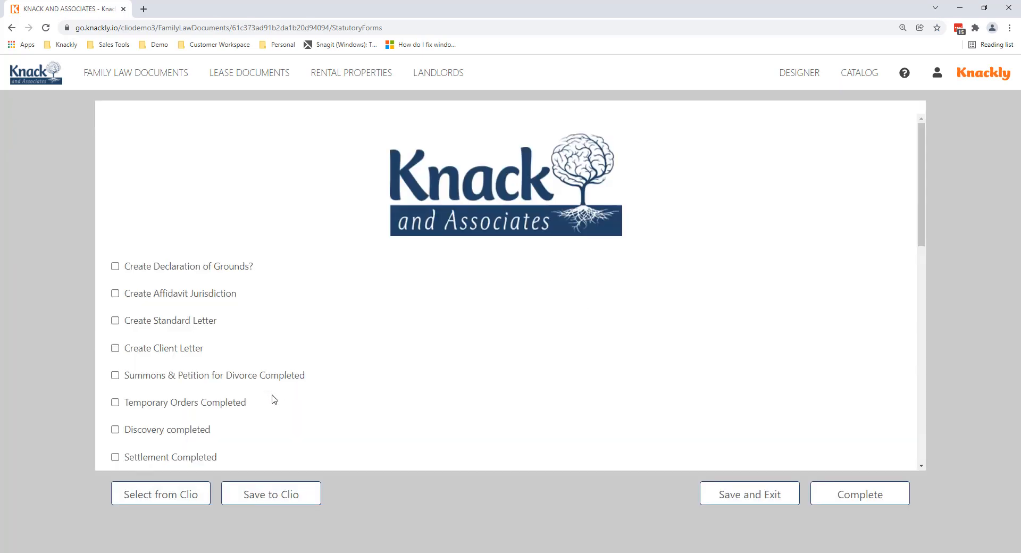
{"action": "scroll", "coordinate": [271, 399], "scroll_direction": "down", "scroll_amount": 15}
{"action": "scroll", "coordinate": [172, 334], "scroll_direction": "down", "scroll_amount": 2}
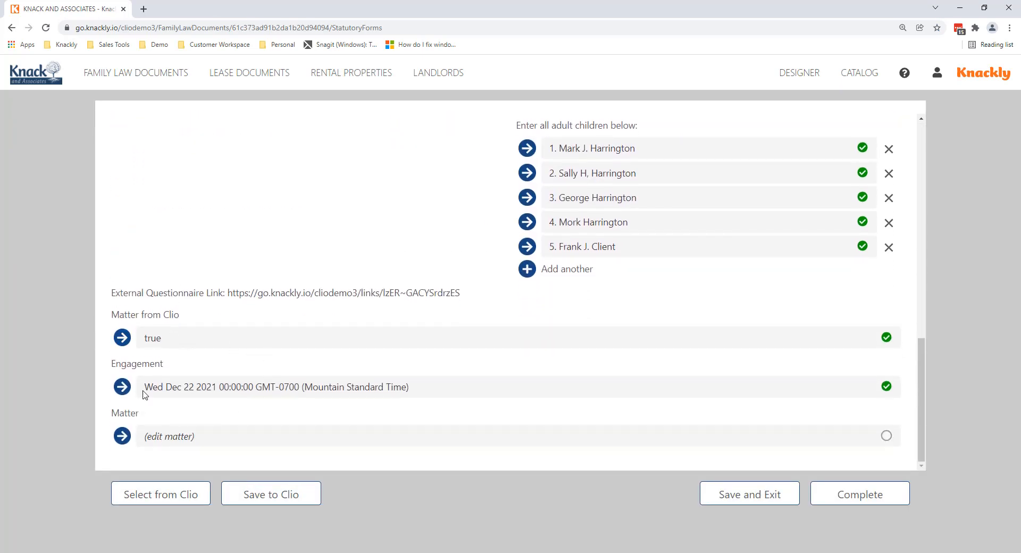
{"action": "left_click", "coordinate": [177, 389]}
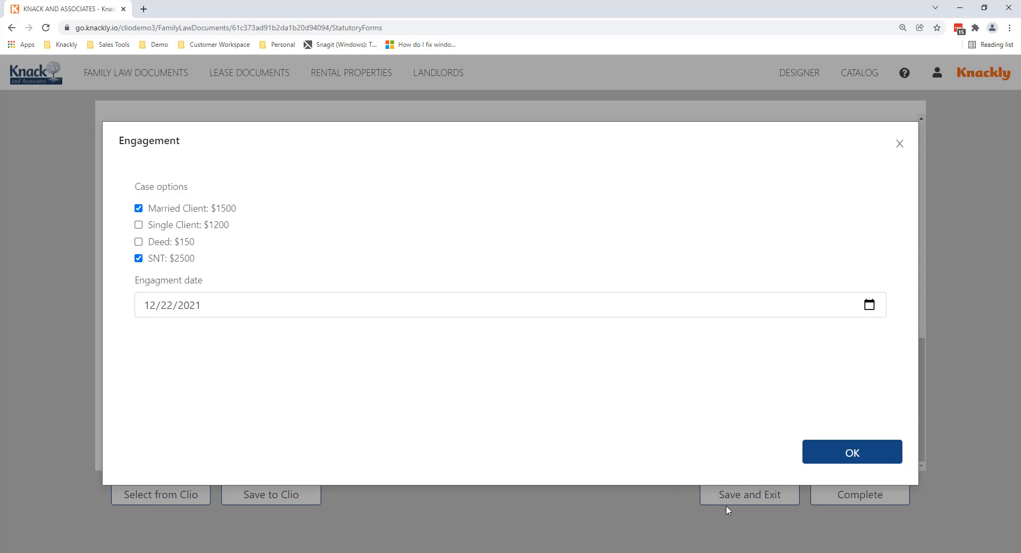
{"action": "left_click", "coordinate": [850, 455]}
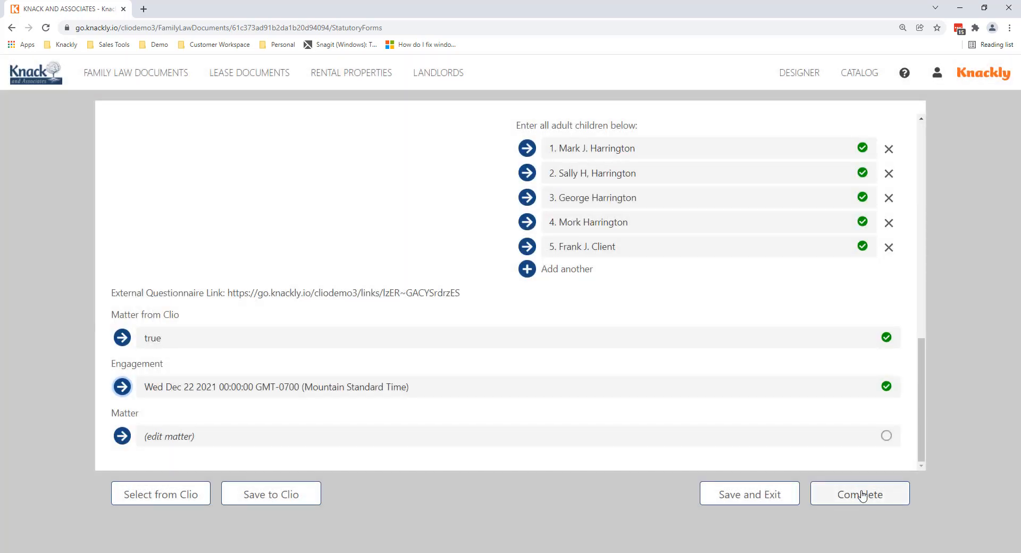
Complete the interview, save the generated document as Retainer (1).docx, and check the Fees table in Word.
{"action": "left_click", "coordinate": [865, 494]}
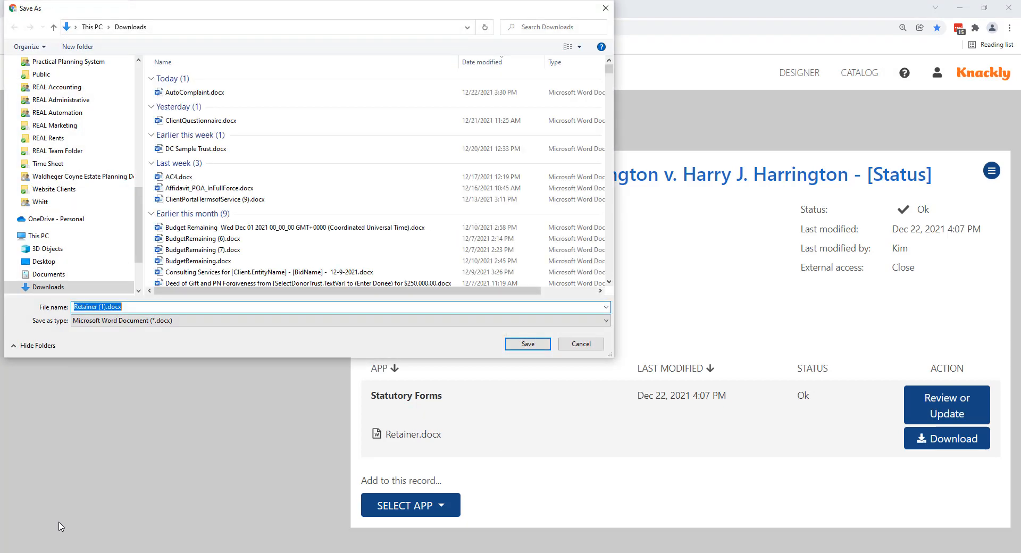
{"action": "left_click", "coordinate": [526, 344]}
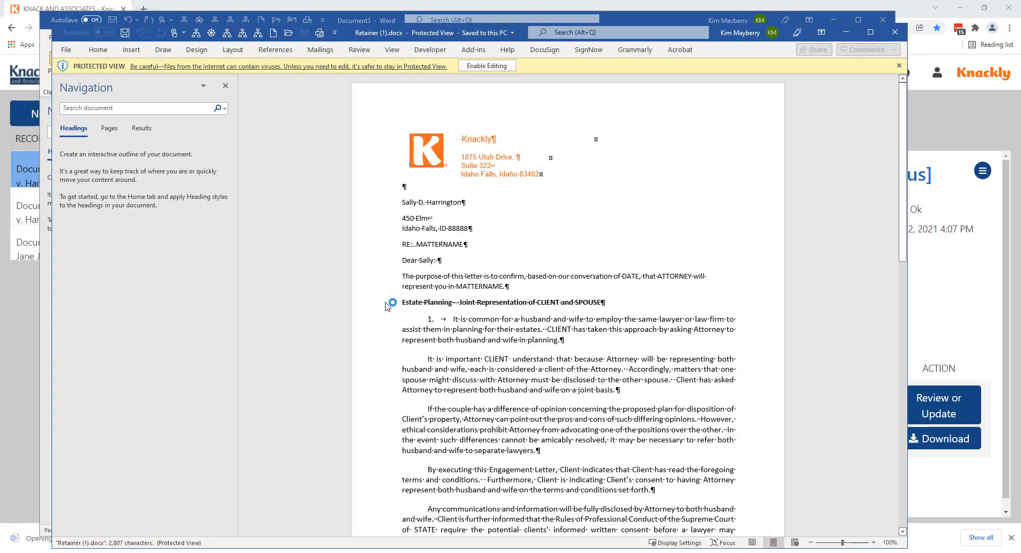
{"action": "scroll", "coordinate": [585, 384], "scroll_direction": "down", "scroll_amount": 10}
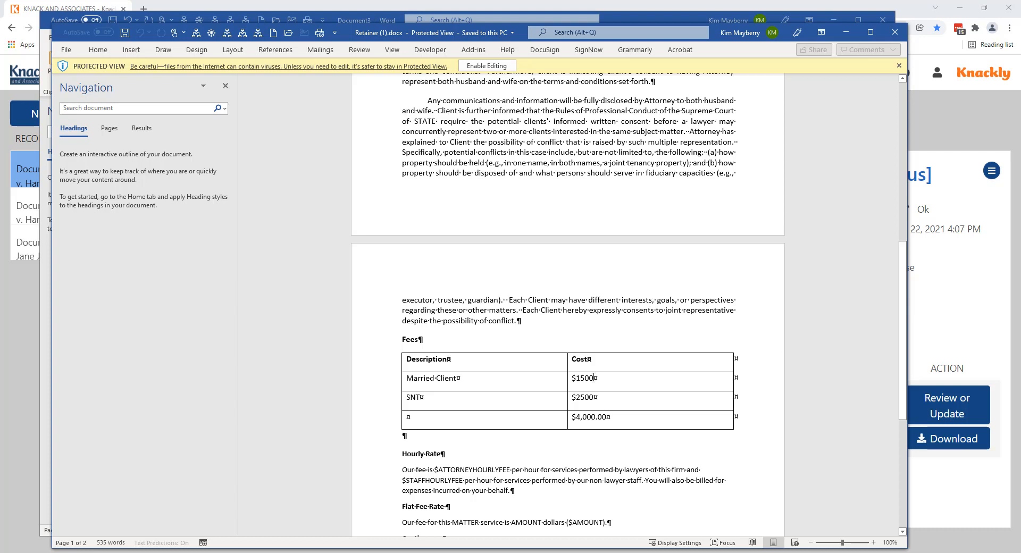
{"action": "left_click", "coordinate": [594, 377]}
Return to Knackly in the browser and select the name of the TotalRetainer formula in the FamilyLawDocuments model.
{"action": "left_click", "coordinate": [928, 50]}
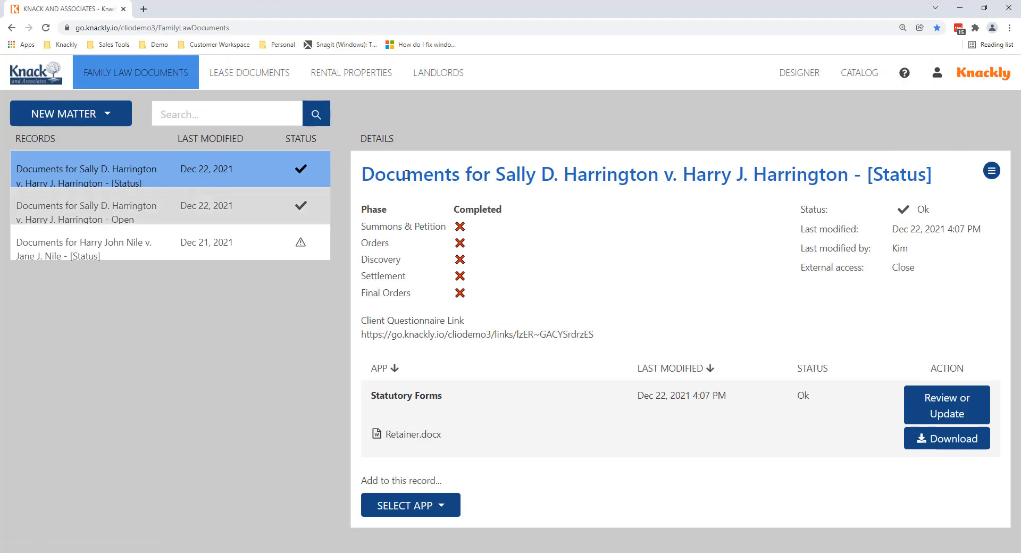
{"action": "left_click", "coordinate": [806, 75]}
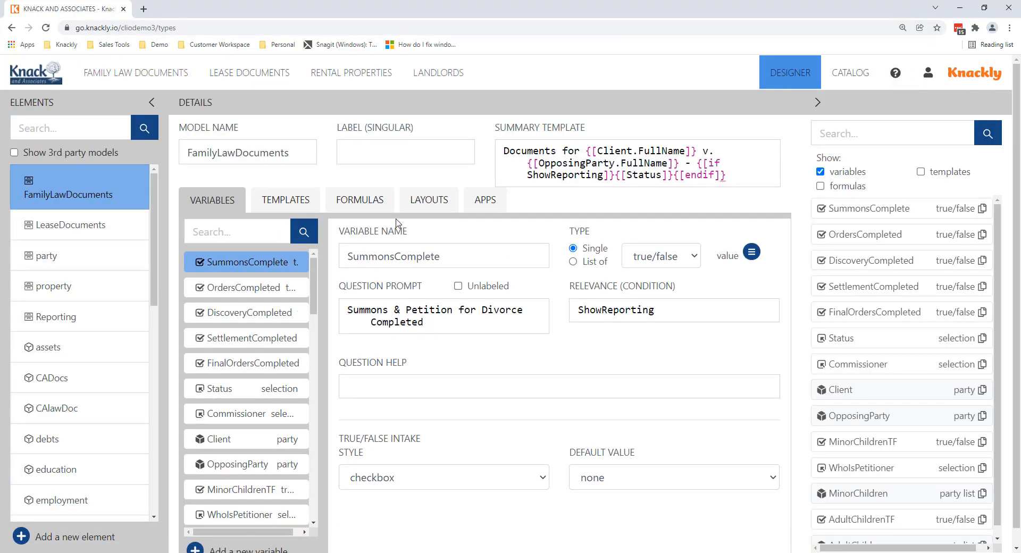
{"action": "left_click", "coordinate": [369, 203]}
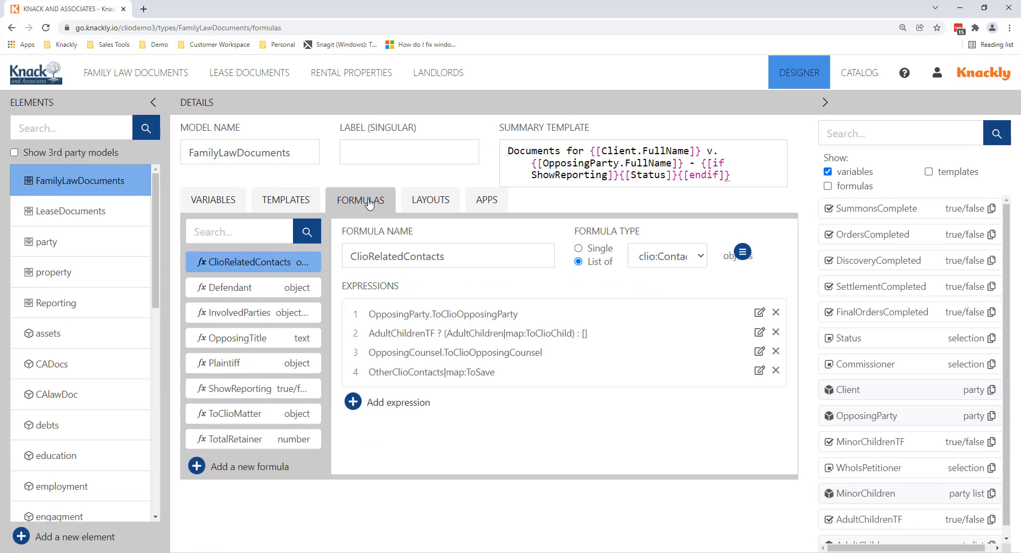
{"action": "left_click", "coordinate": [245, 440]}
{"action": "left_click_drag", "start_coordinate": [417, 256], "coordinate": [341, 254]}
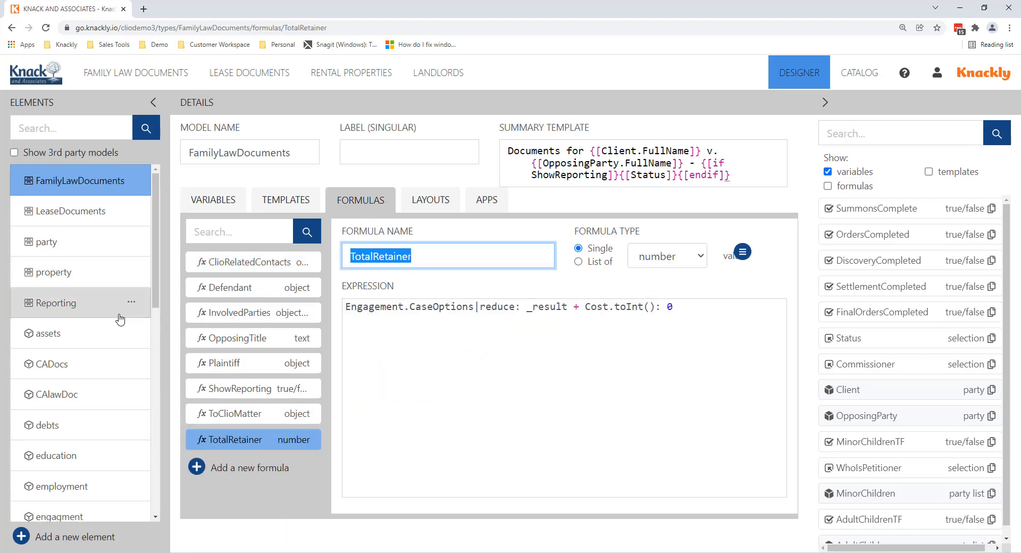
Add an information cell reading "Total Cost of Engagment:" between Case options and Engagment date in the engagment model's default layout.
{"action": "scroll", "coordinate": [107, 319], "scroll_direction": "down", "scroll_amount": 3}
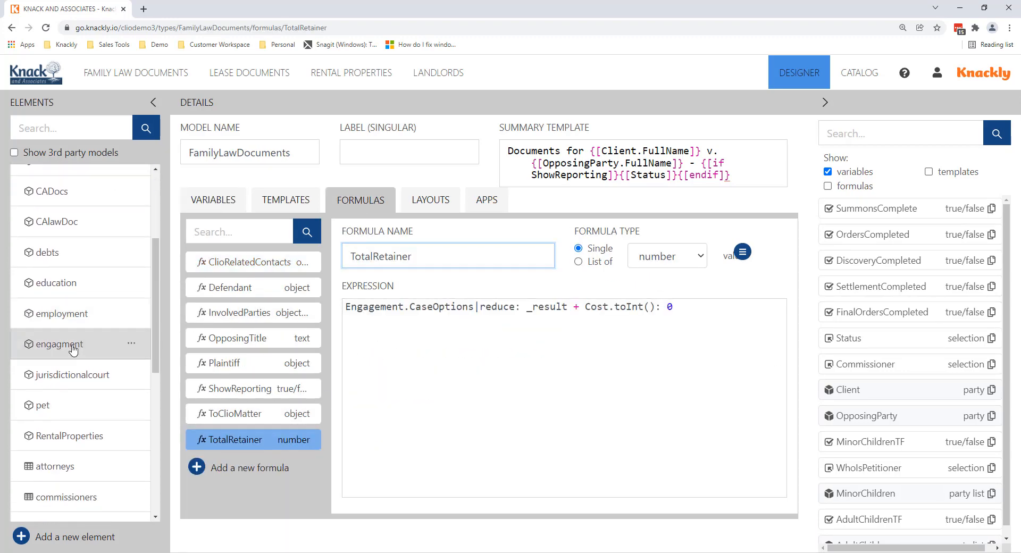
{"action": "left_click", "coordinate": [109, 345]}
{"action": "left_click", "coordinate": [421, 193]}
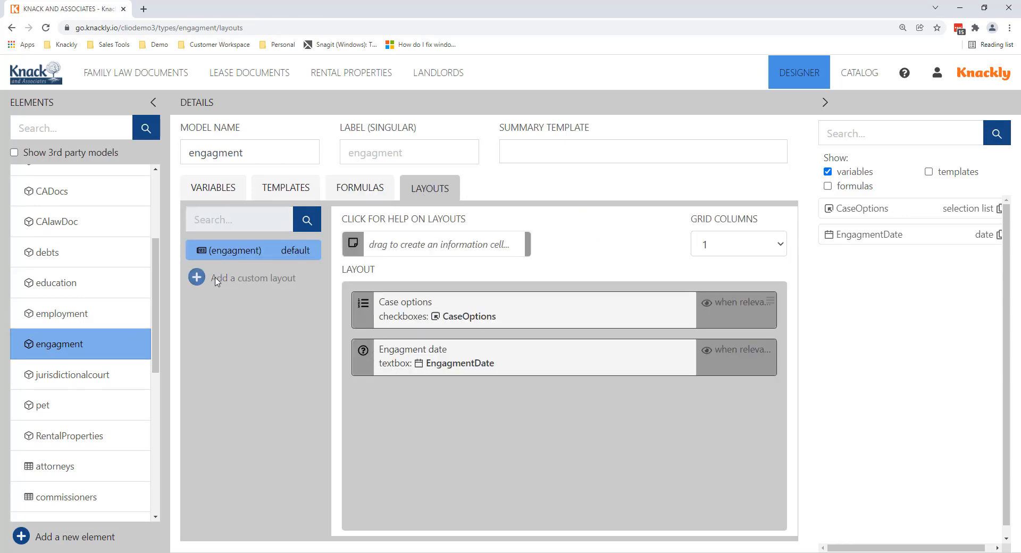
{"action": "left_click_drag", "start_coordinate": [352, 244], "coordinate": [400, 352]}
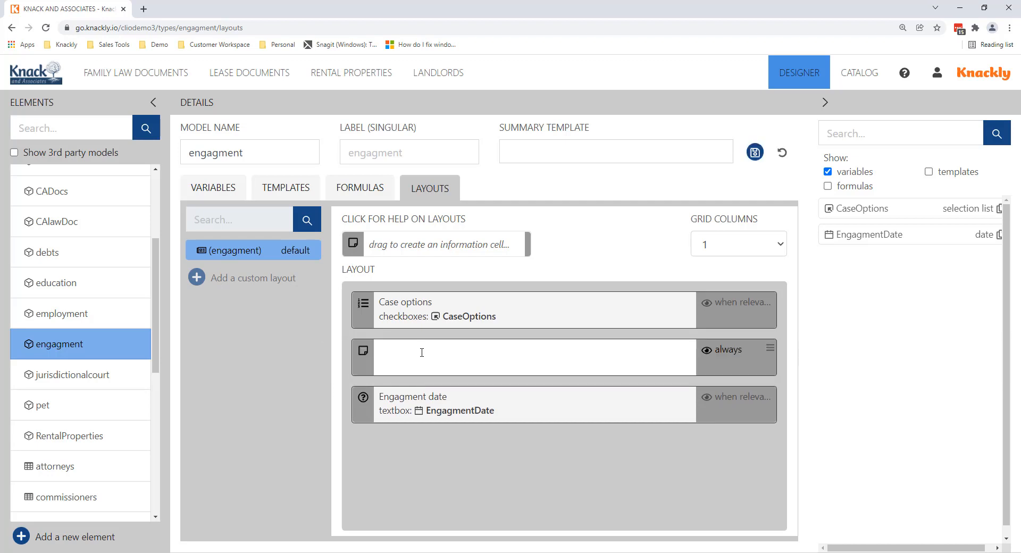
{"action": "type", "text": "Total Cost of Engagment:"}
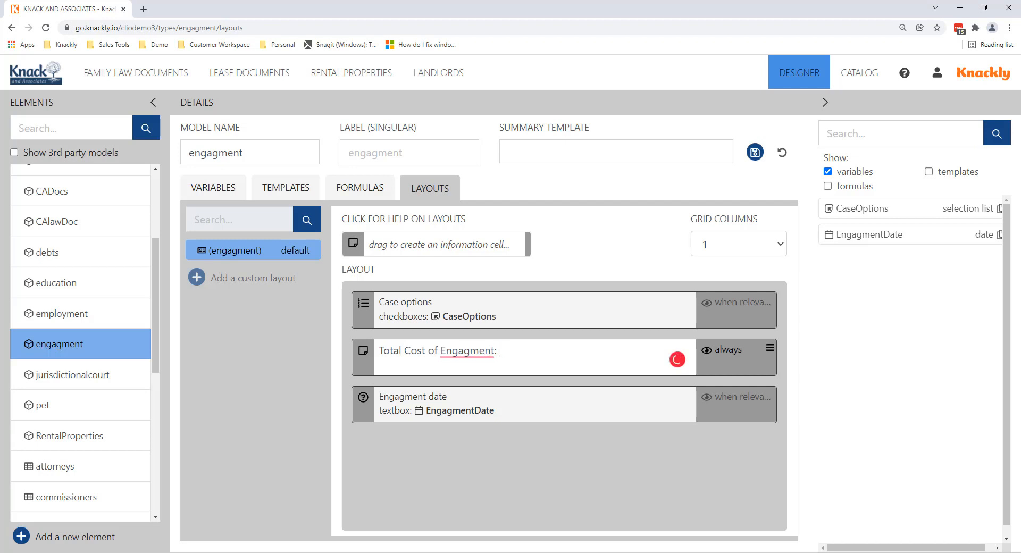
Append ${[TotalRetainer]} to the "Total Cost of Engagment:" cell text and save the engagment model.
{"action": "type", "text": " {{TotalRetainer"}
{"action": "key", "text": "BackSpace"}
{"action": "key", "text": "BackSpace"}
{"action": "key", "text": "BackSpace"}
{"action": "key", "text": "BackSpace"}
{"action": "key", "text": "BackSpace"}
{"action": "key", "text": "BackSpace"}
{"action": "key", "text": "BackSpace"}
{"action": "key", "text": "BackSpace"}
{"action": "key", "text": "BackSpace"}
{"action": "key", "text": "BackSpace"}
{"action": "key", "text": "BackSpace"}
{"action": "type", "text": "[TotalRetainer"}
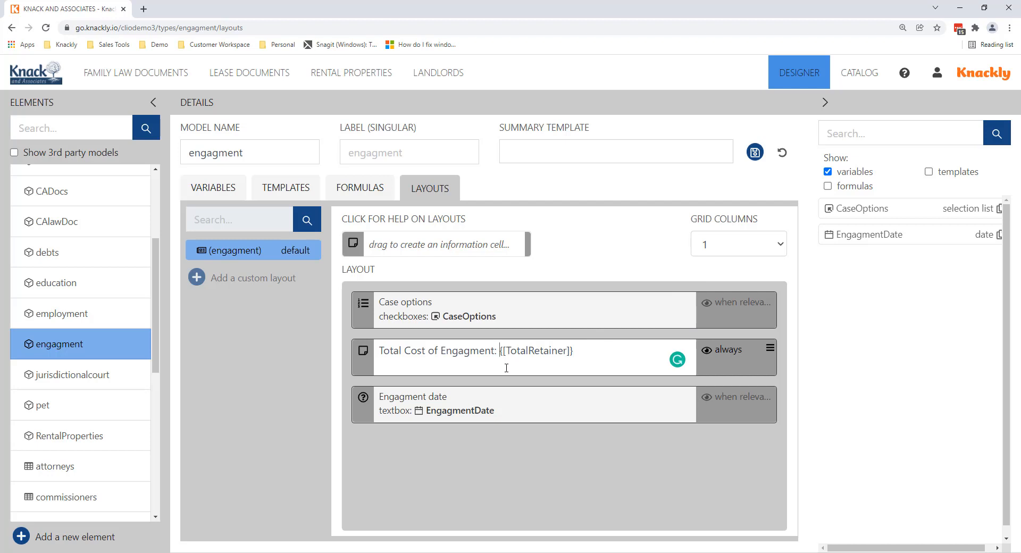
{"action": "type", "text": "$"}
{"action": "left_click", "coordinate": [755, 152]}
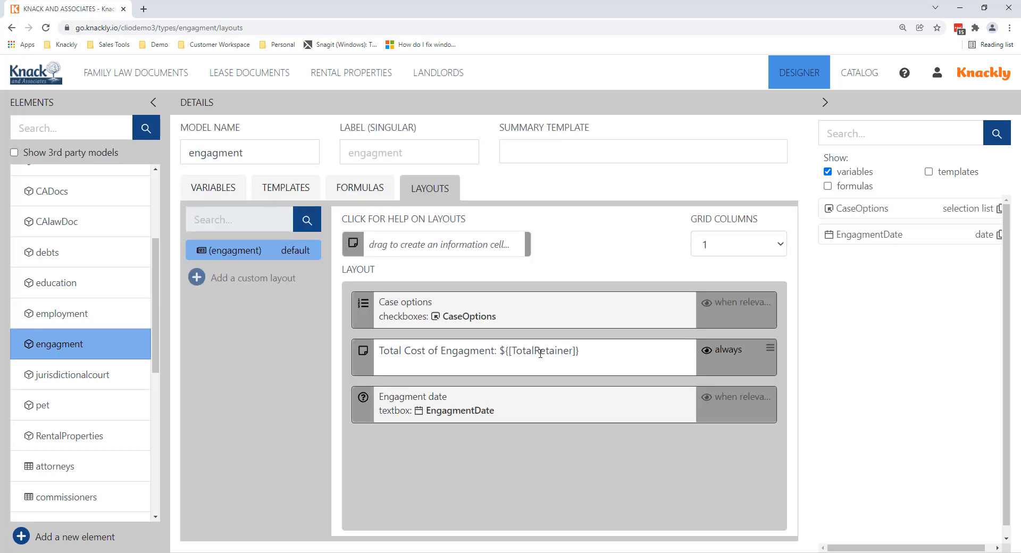
Reopen the matter's Statutory Forms interview under Family Law Documents and open its Engagement entry.
{"action": "left_click", "coordinate": [151, 75]}
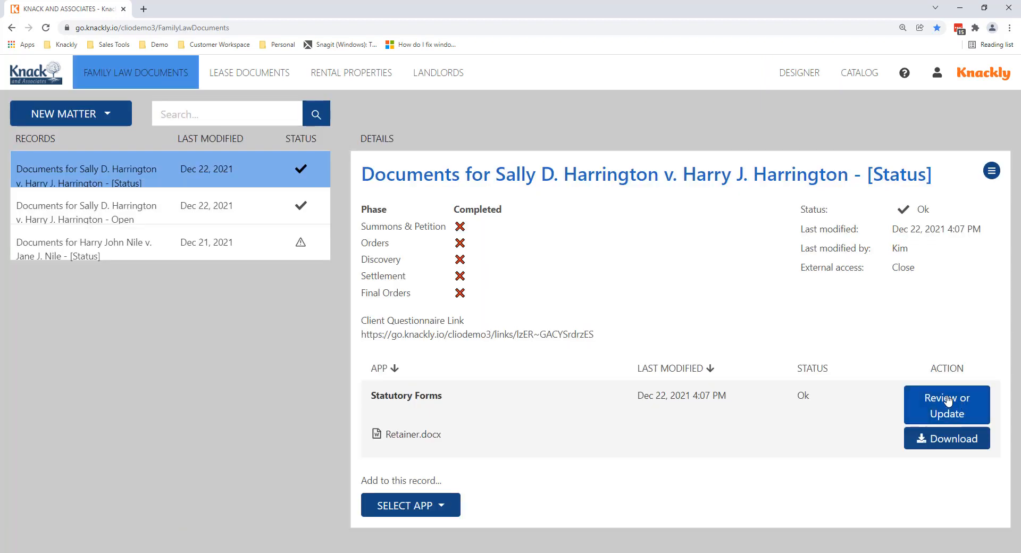
{"action": "left_click", "coordinate": [948, 401]}
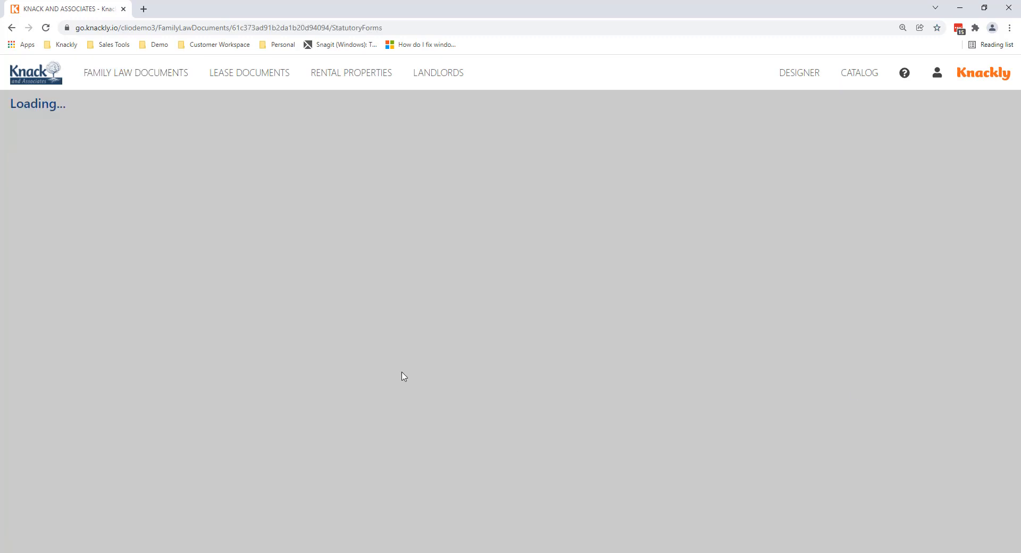
{"action": "scroll", "coordinate": [288, 360], "scroll_direction": "down", "scroll_amount": 10}
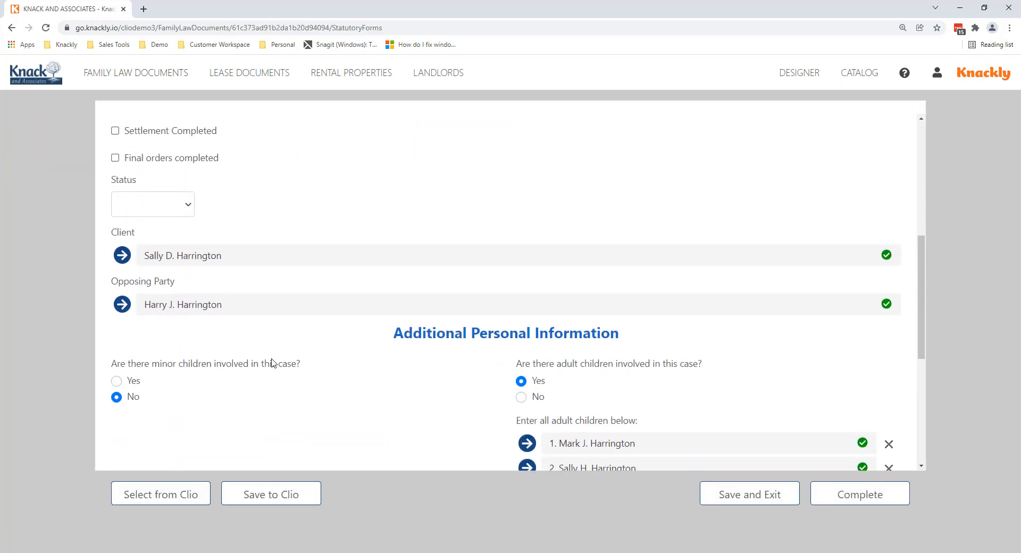
{"action": "scroll", "coordinate": [259, 363], "scroll_direction": "down", "scroll_amount": 2}
{"action": "left_click", "coordinate": [246, 398]}
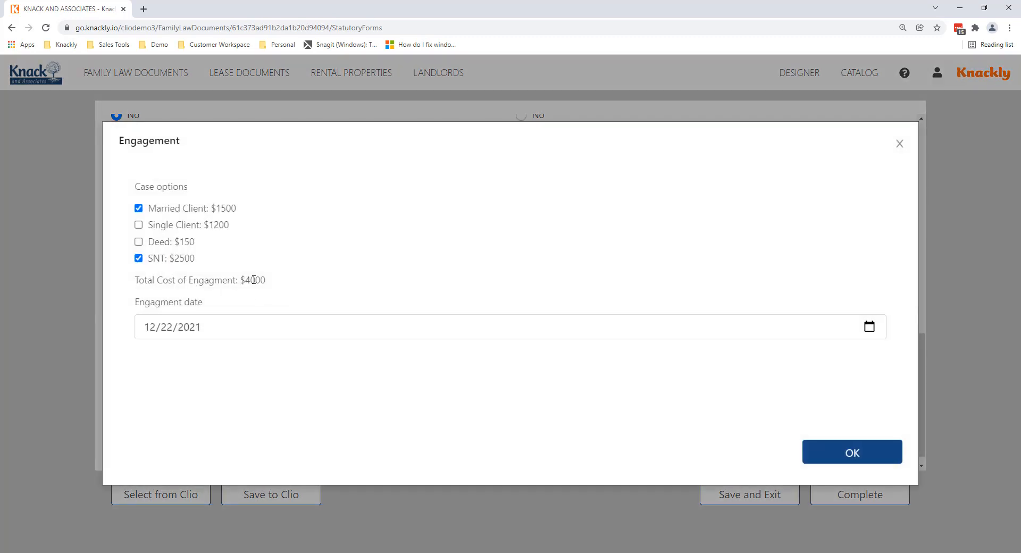
Toggle the case options to test the total cost, ending with Married Client, Deed and SNT selected, and confirm the Engagement entry.
{"action": "left_click", "coordinate": [138, 242]}
{"action": "left_click", "coordinate": [138, 259]}
{"action": "left_click", "coordinate": [139, 242]}
{"action": "left_click", "coordinate": [139, 225]}
{"action": "left_click", "coordinate": [139, 208]}
{"action": "left_click", "coordinate": [139, 225]}
{"action": "left_click", "coordinate": [139, 208]}
{"action": "left_click", "coordinate": [139, 242]}
{"action": "left_click", "coordinate": [139, 259]}
{"action": "left_click", "coordinate": [851, 450]}
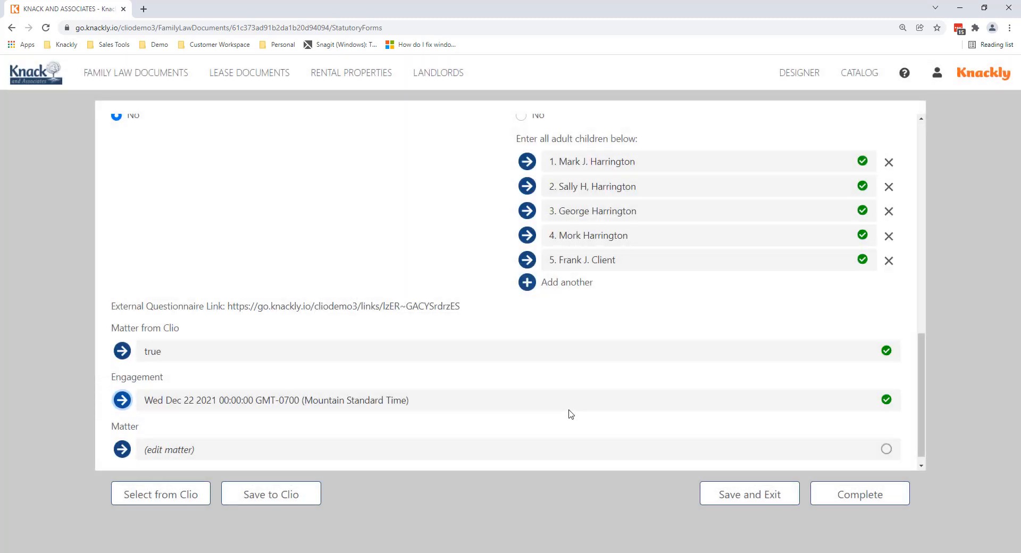